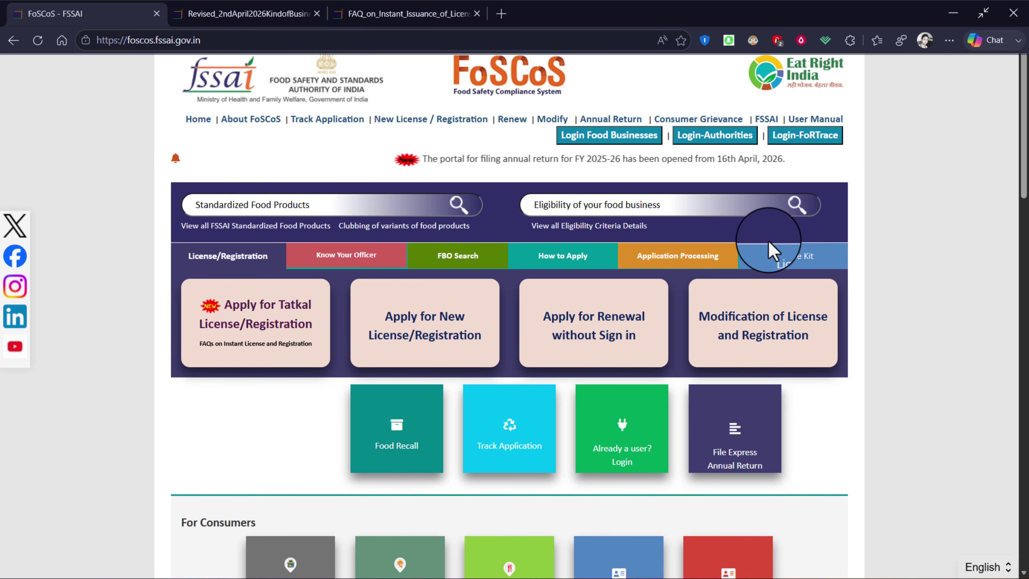
Switch the FoSCoS home page to full-screen view.
{"action": "scroll", "coordinate": [864, 381], "scroll_direction": "down", "scroll_amount": 5}
{"action": "scroll", "coordinate": [864, 382], "scroll_direction": "up", "scroll_amount": 5}
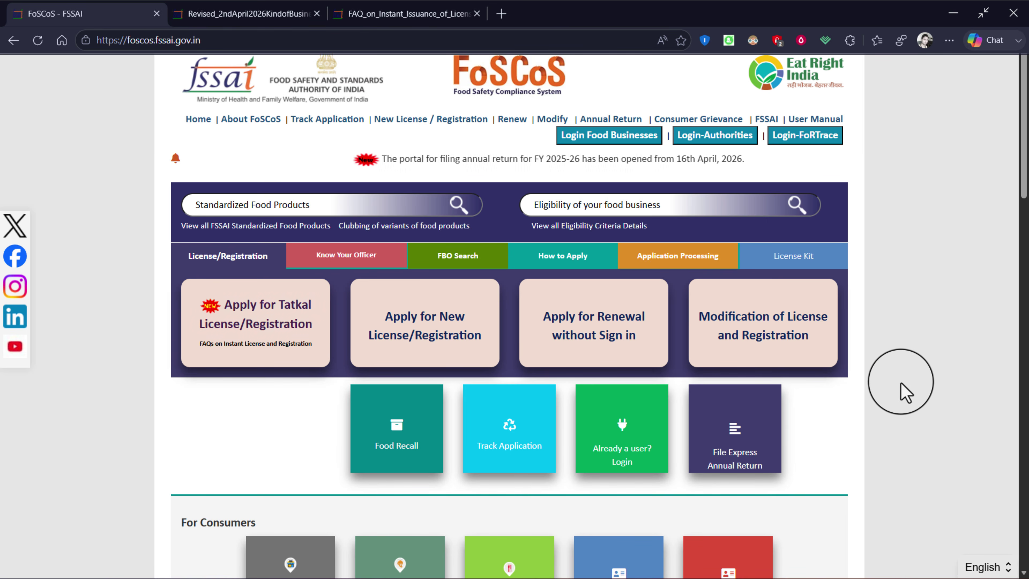
{"action": "key", "text": "F11"}
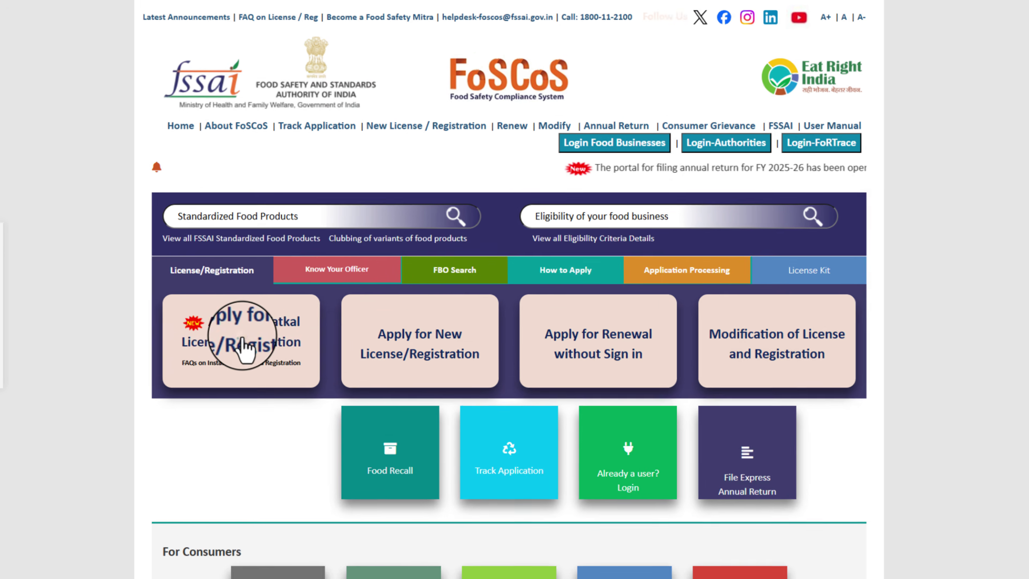
Review the list of kinds of business eligible for Tatkal License/Registration and close it.
{"action": "left_click", "coordinate": [242, 346]}
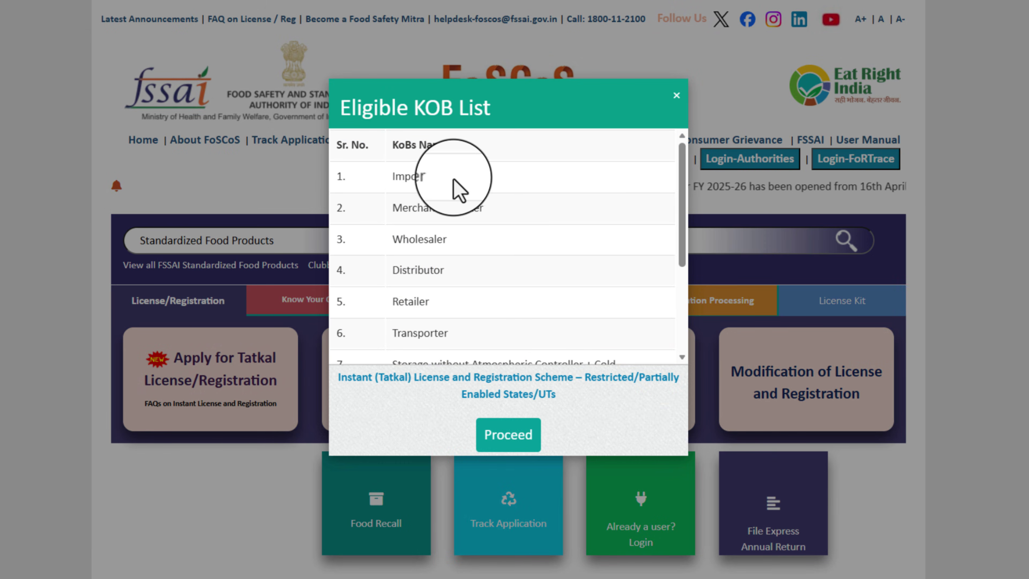
{"action": "scroll", "coordinate": [482, 290], "scroll_direction": "down", "scroll_amount": 5}
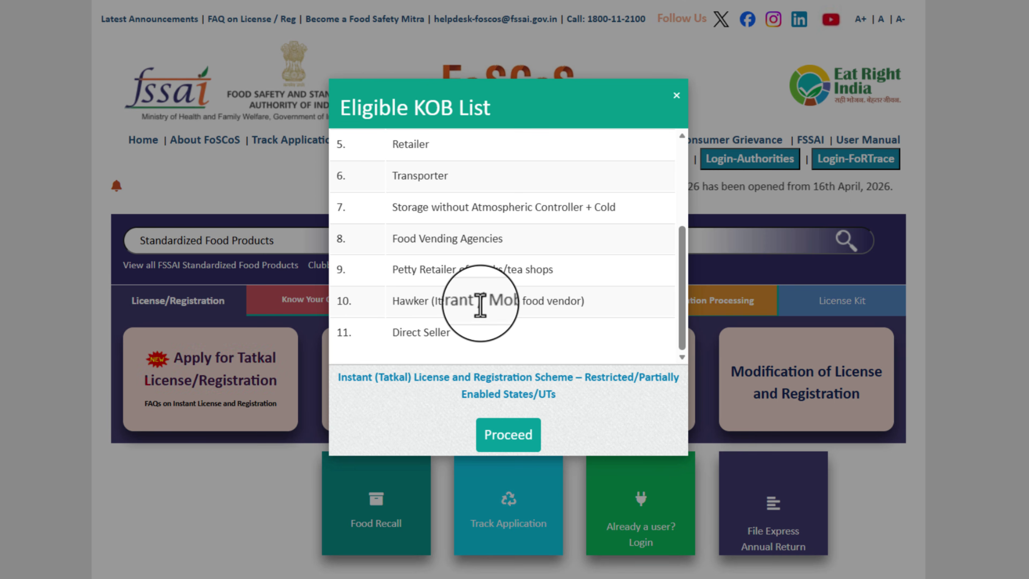
{"action": "scroll", "coordinate": [480, 307], "scroll_direction": "up", "scroll_amount": 5}
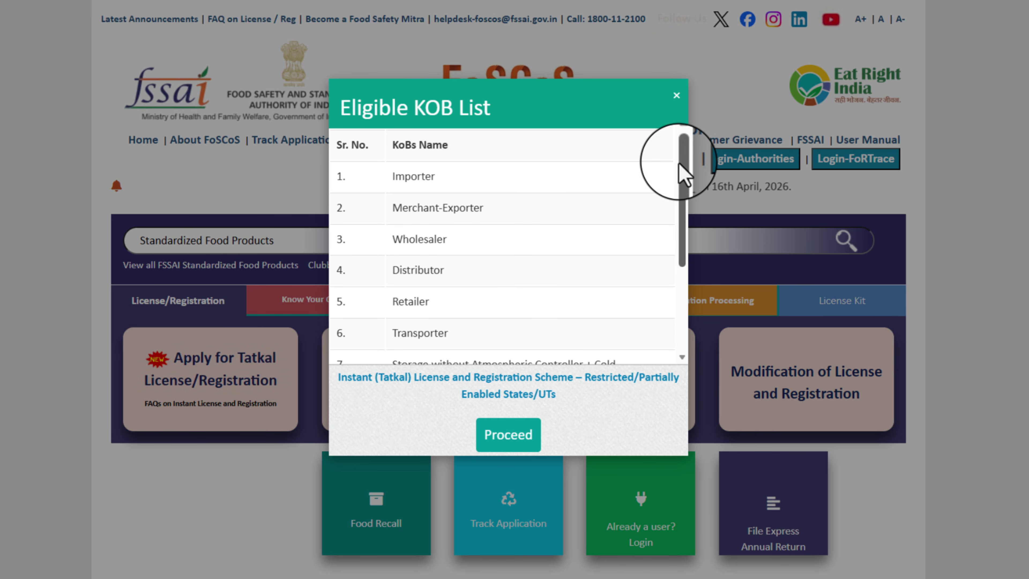
{"action": "left_click", "coordinate": [680, 105]}
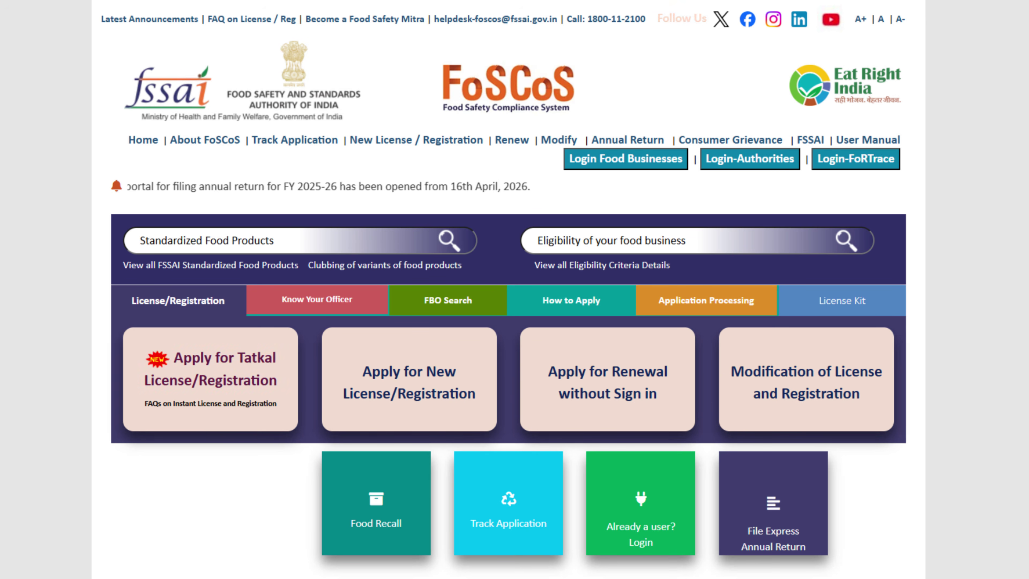
Open the Eligibility Criteria & Fee Structure document from the help topics and examine the license types and annual fees.
{"action": "scroll", "coordinate": [509, 365], "scroll_direction": "down", "scroll_amount": 15}
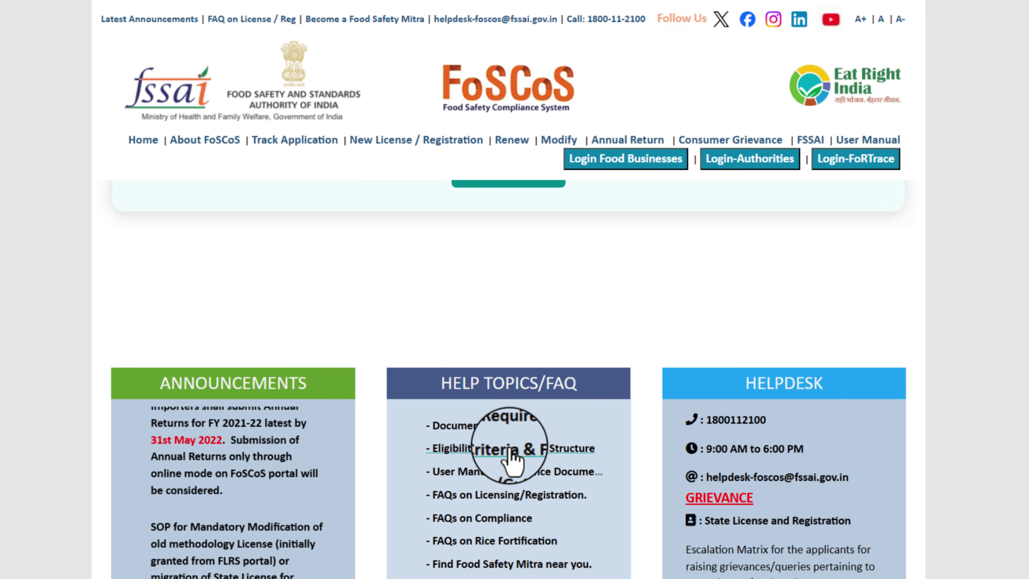
{"action": "left_click", "coordinate": [555, 453]}
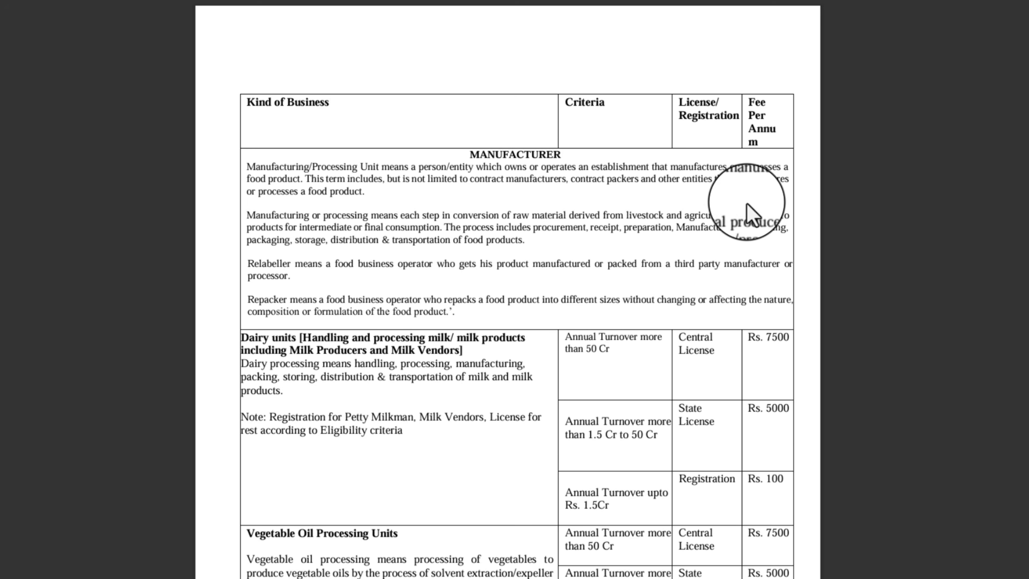
{"action": "scroll", "coordinate": [516, 424], "scroll_direction": "down", "scroll_amount": 15}
{"action": "scroll", "coordinate": [513, 420], "scroll_direction": "down", "scroll_amount": 20}
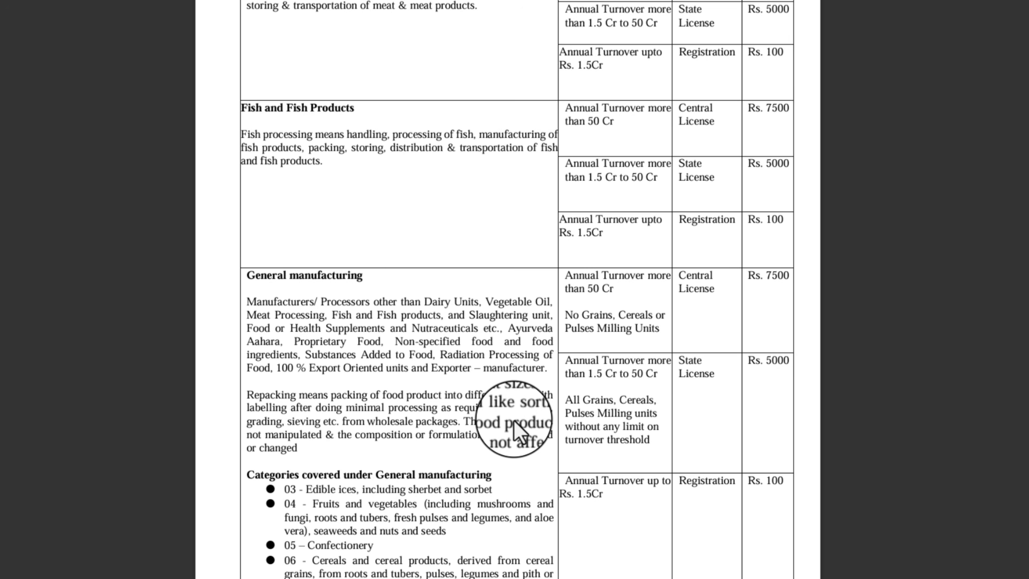
{"action": "scroll", "coordinate": [513, 420], "scroll_direction": "down", "scroll_amount": 10}
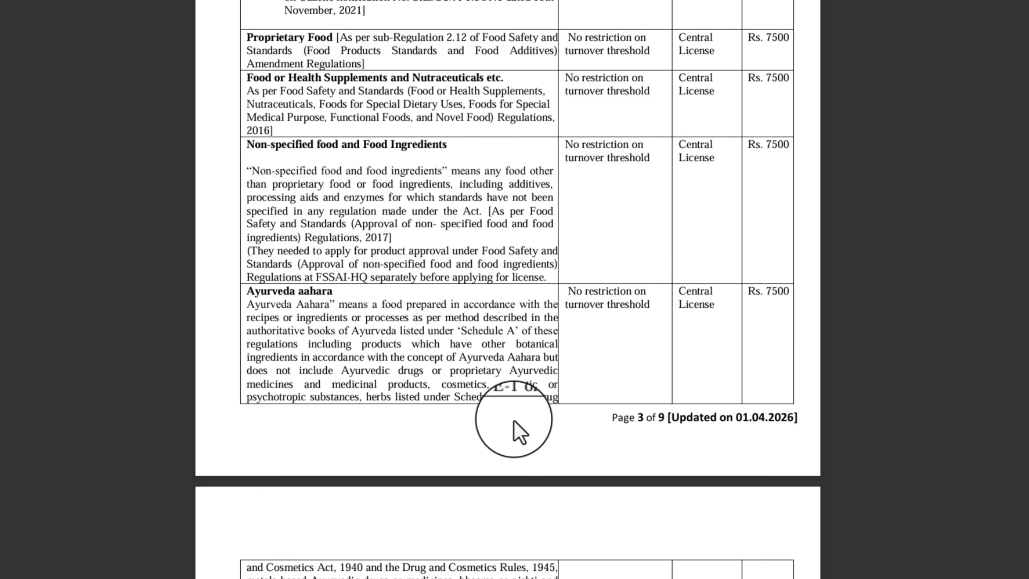
{"action": "scroll", "coordinate": [565, 423], "scroll_direction": "down", "scroll_amount": 9}
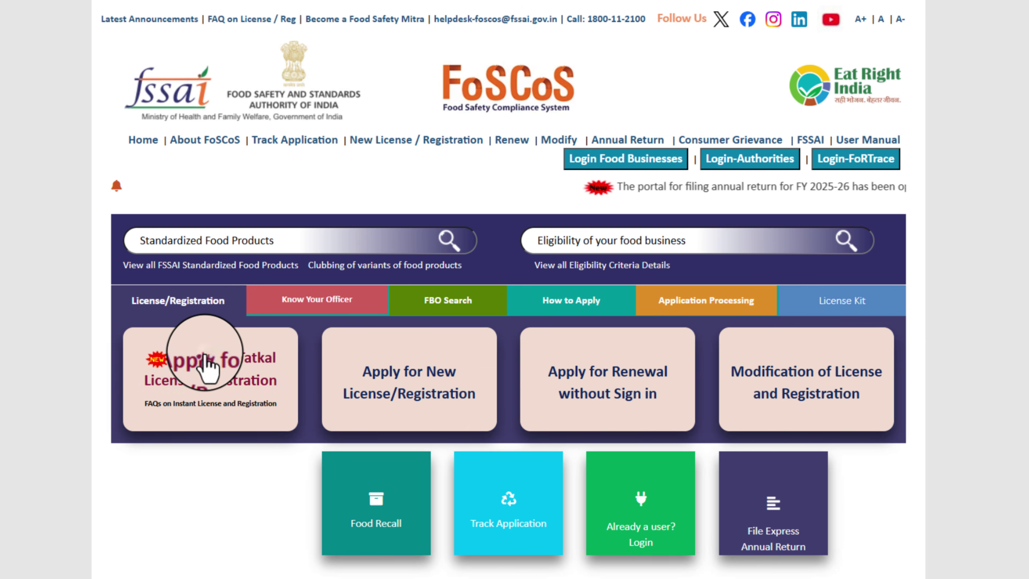
Start a Tatkal License/Registration application and expand the Trade/Retail category of businesses.
{"action": "left_click", "coordinate": [219, 360]}
{"action": "left_click", "coordinate": [500, 441]}
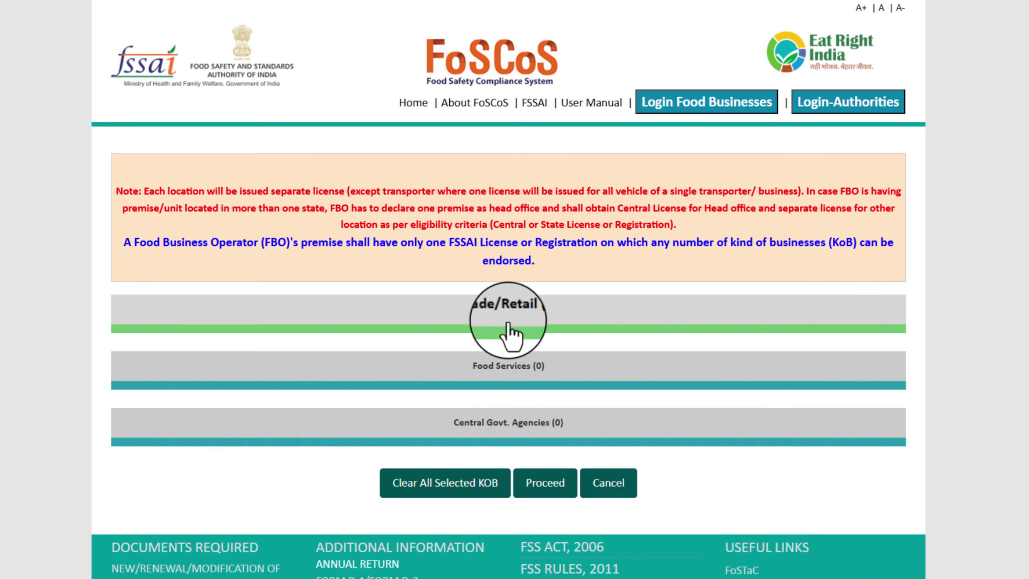
{"action": "left_click", "coordinate": [543, 320]}
{"action": "scroll", "coordinate": [750, 245], "scroll_direction": "down", "scroll_amount": 5}
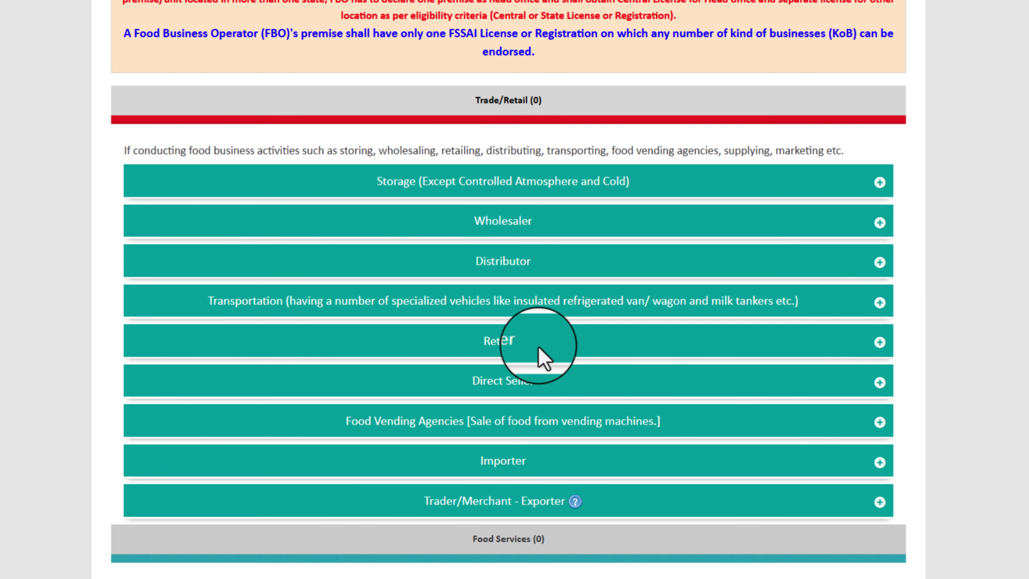
Select Retailer as the kind of business with annual turnover upto Rs. 1.5Cr [Registration].
{"action": "left_click", "coordinate": [880, 343]}
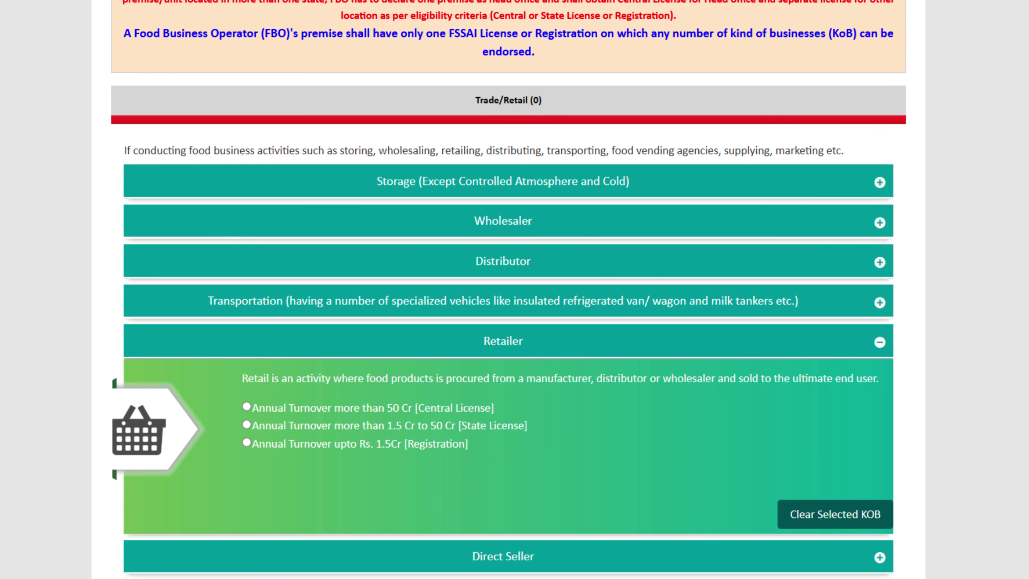
{"action": "scroll", "coordinate": [508, 290], "scroll_direction": "down", "scroll_amount": 2}
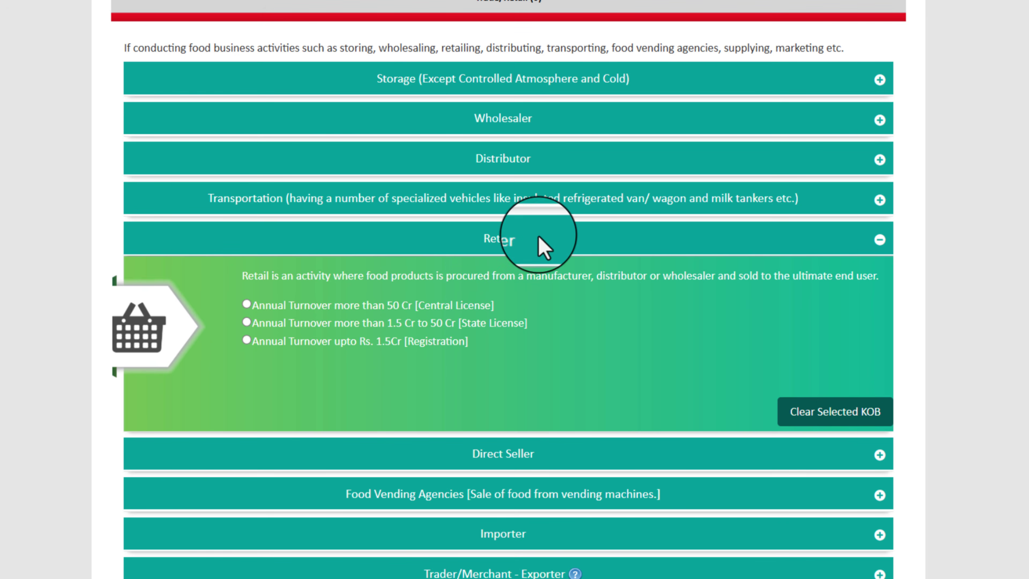
{"action": "left_click_drag", "start_coordinate": [242, 275], "coordinate": [883, 285]}
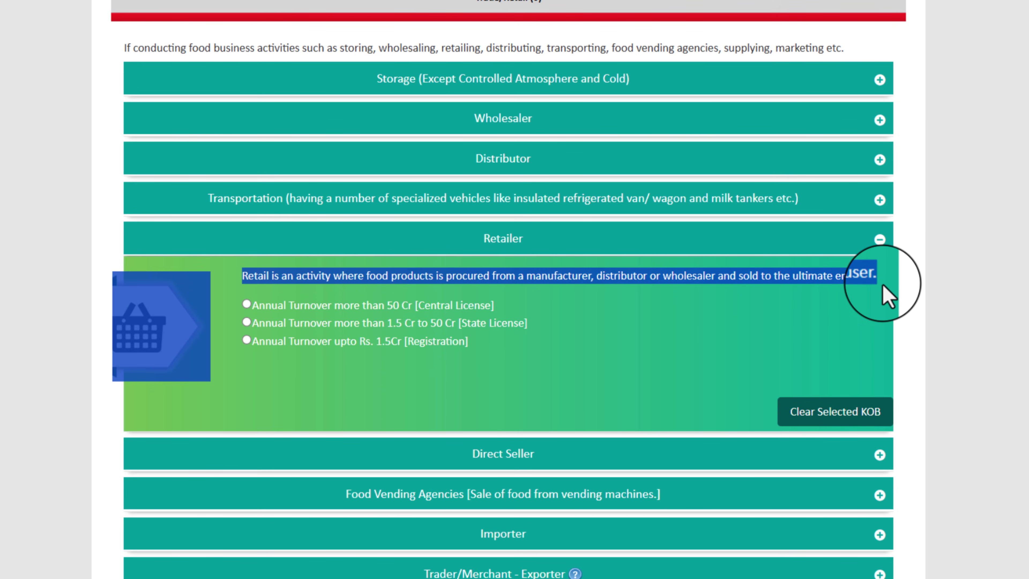
{"action": "left_click", "coordinate": [243, 285]}
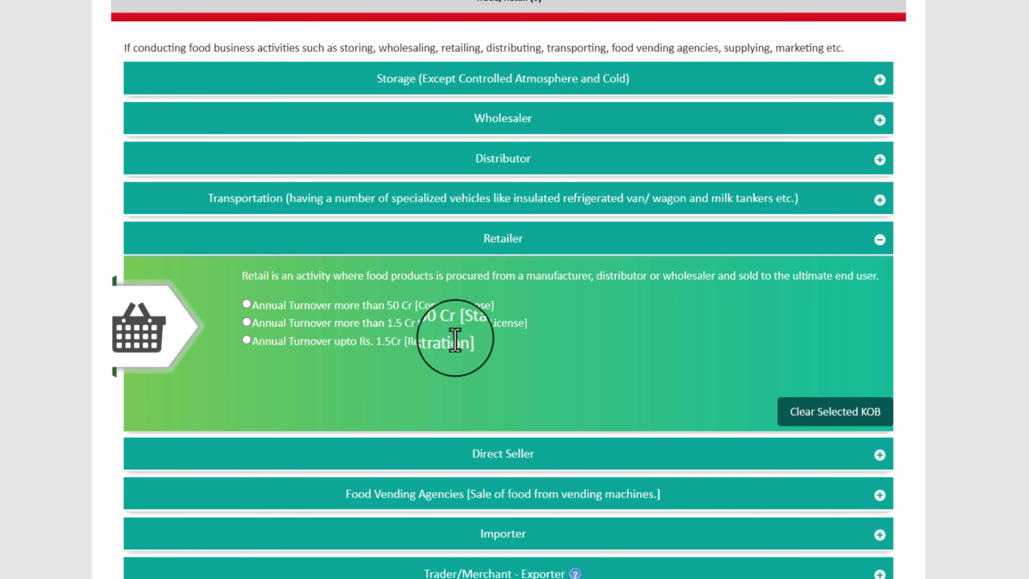
{"action": "left_click", "coordinate": [246, 339]}
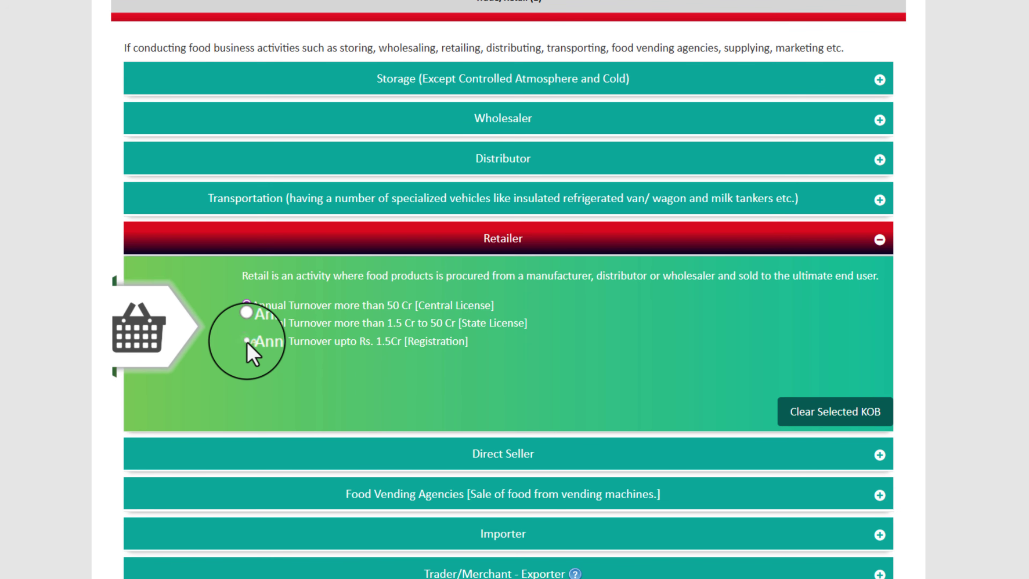
{"action": "left_click", "coordinate": [247, 341]}
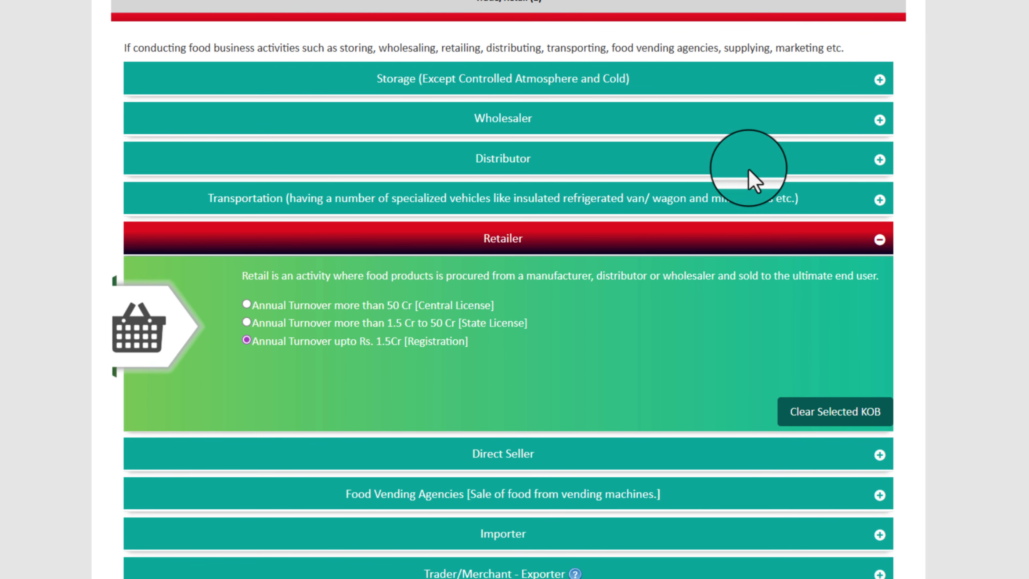
Review the turnover options offered for the Distributor business and collapse them without selecting any.
{"action": "left_click", "coordinate": [830, 168]}
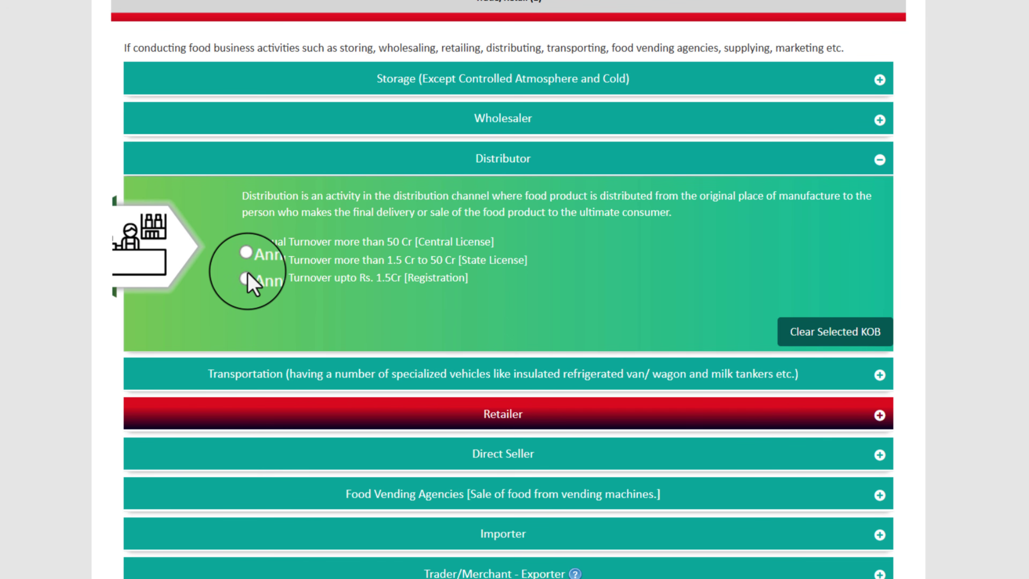
{"action": "left_click", "coordinate": [879, 159]}
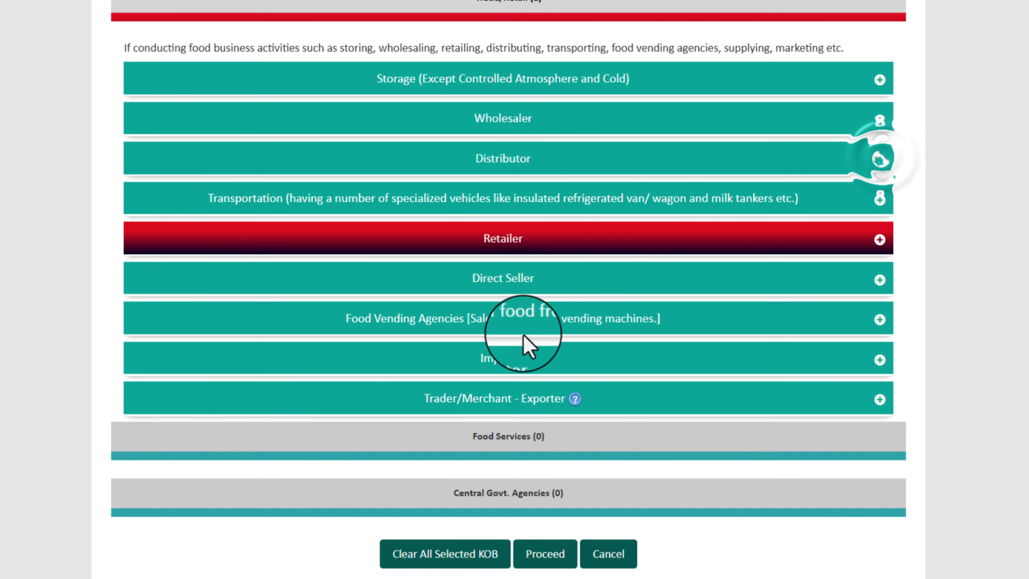
{"action": "scroll", "coordinate": [559, 288], "scroll_direction": "up", "scroll_amount": 4}
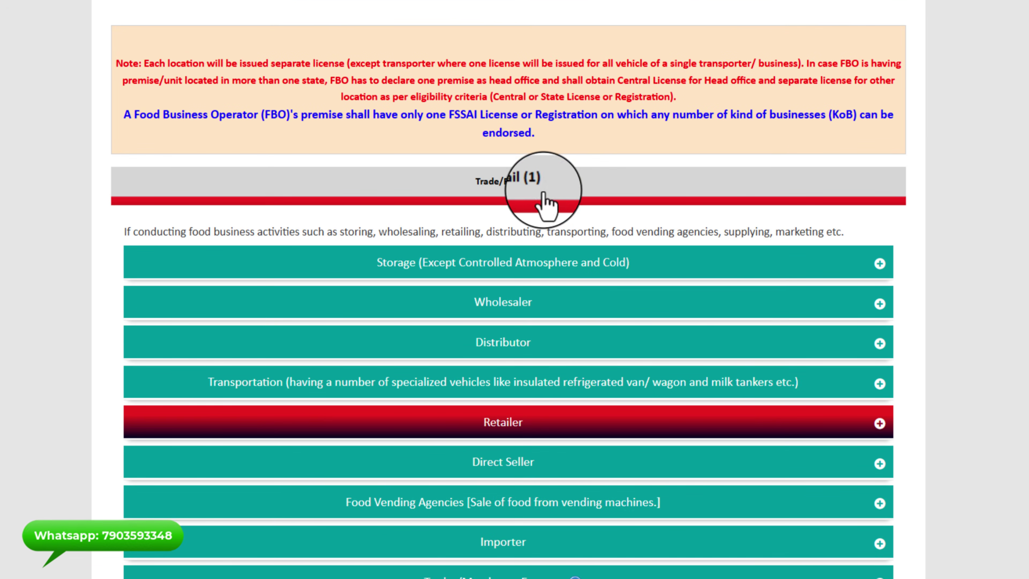
{"action": "scroll", "coordinate": [849, 413], "scroll_direction": "down", "scroll_amount": 5}
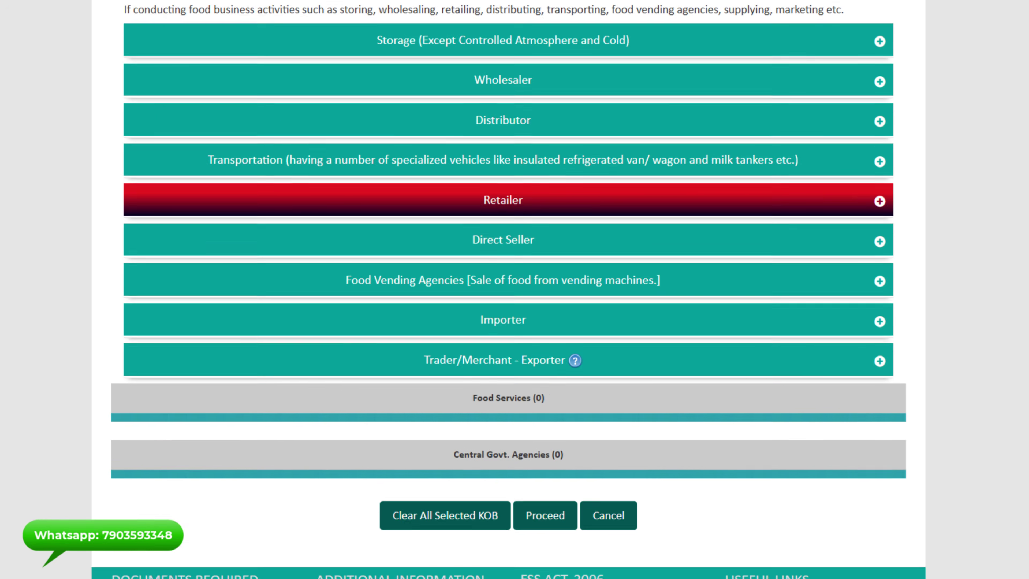
Review the Petty Retailer of snacks/tea shops option under Food Services and collapse it.
{"action": "left_click", "coordinate": [496, 361]}
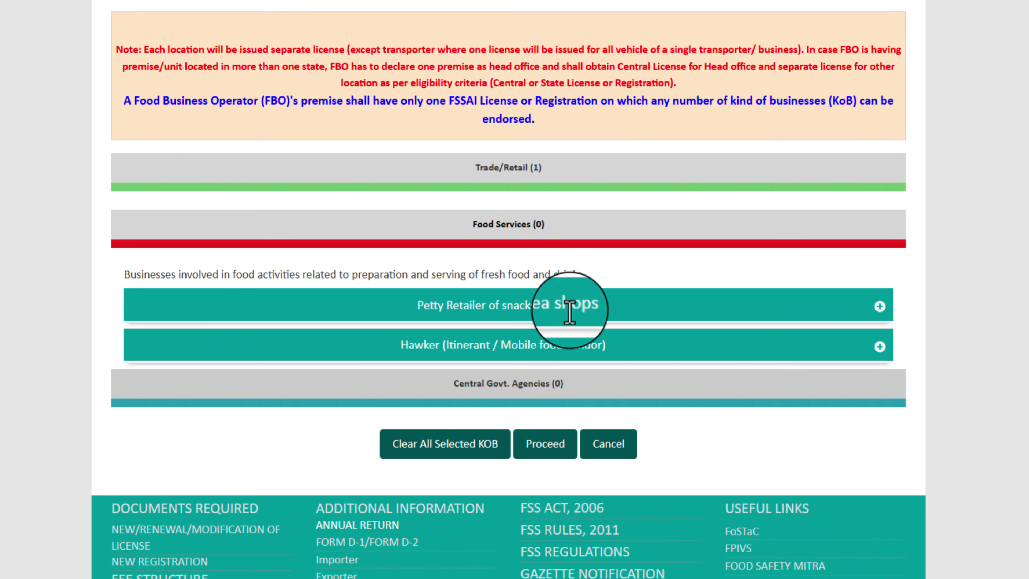
{"action": "left_click", "coordinate": [577, 308]}
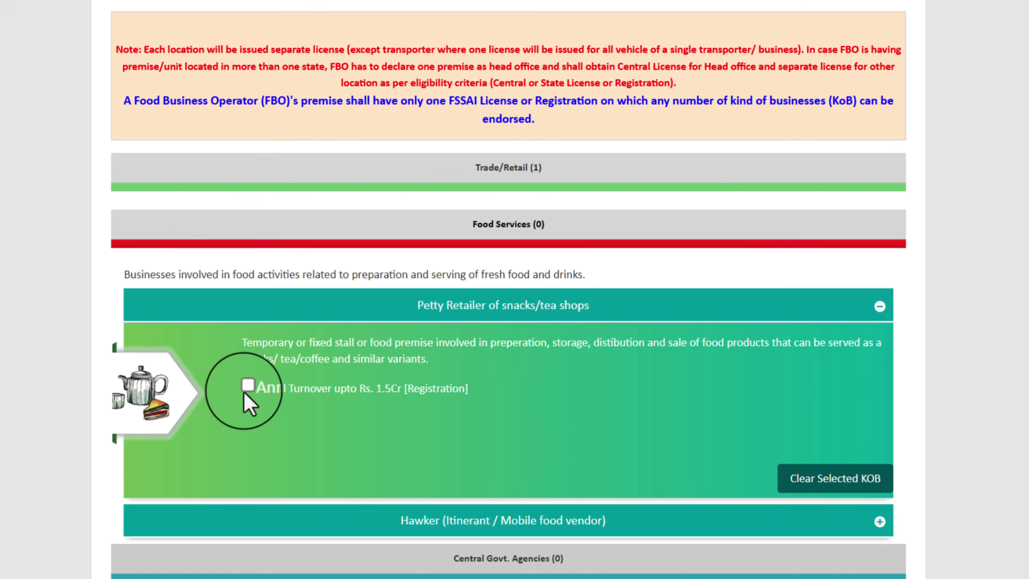
{"action": "left_click", "coordinate": [878, 312]}
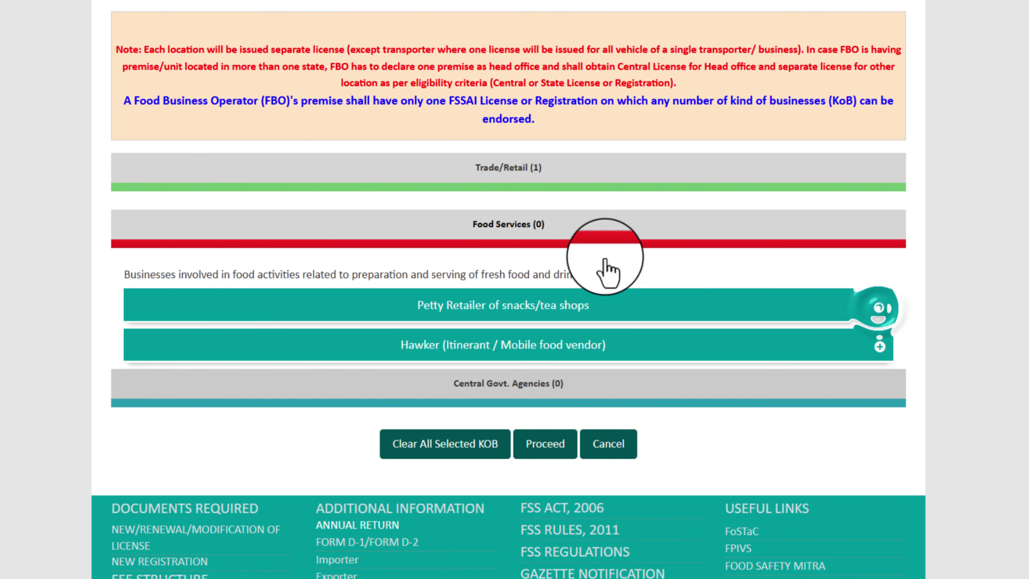
Return to the Retailer selection under Trade/Retail and proceed with it to the registration form.
{"action": "left_click", "coordinate": [502, 184]}
{"action": "left_click", "coordinate": [503, 409]}
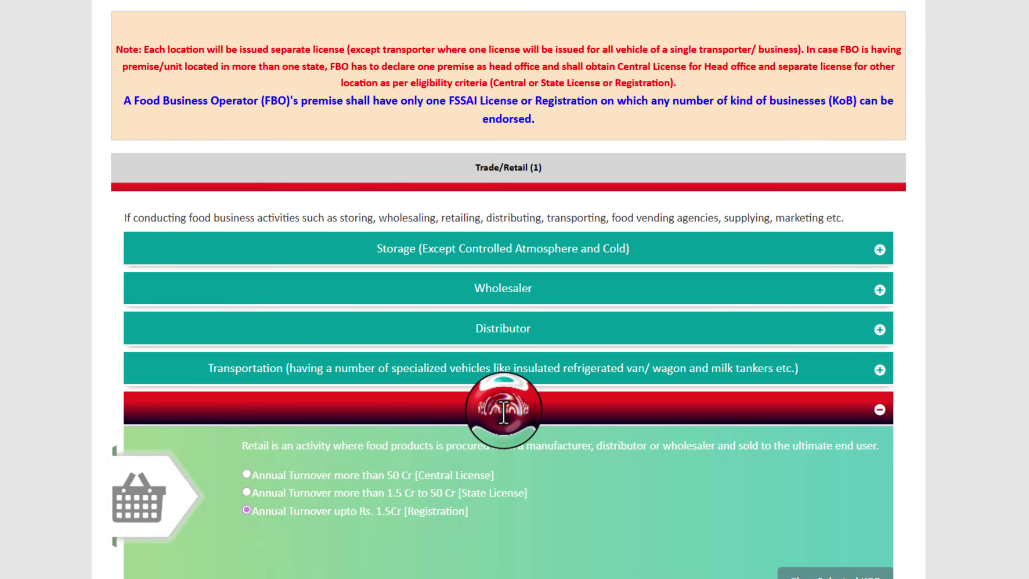
{"action": "scroll", "coordinate": [837, 409], "scroll_direction": "down", "scroll_amount": 10}
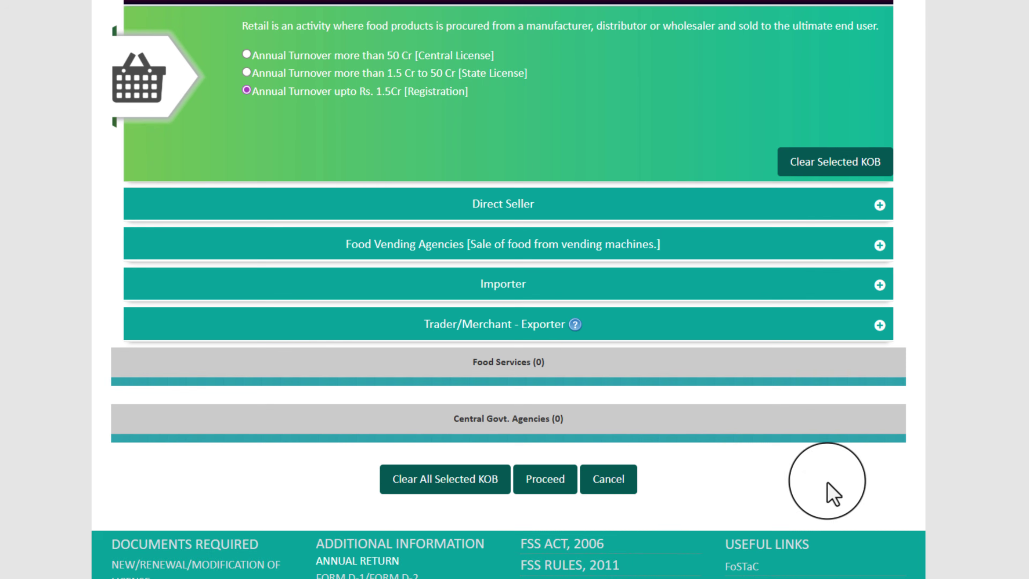
{"action": "left_click", "coordinate": [546, 485]}
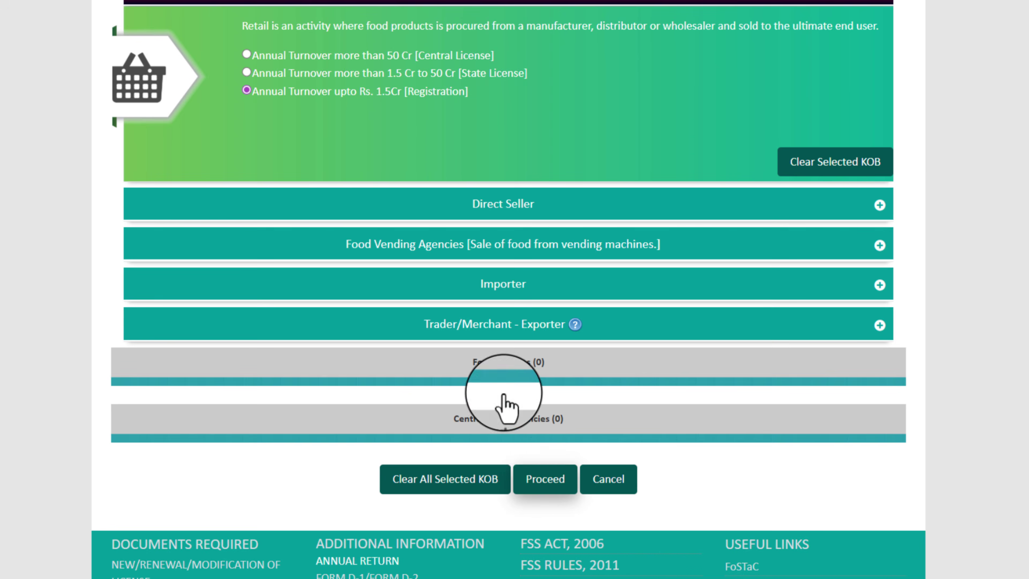
{"action": "left_click", "coordinate": [517, 339]}
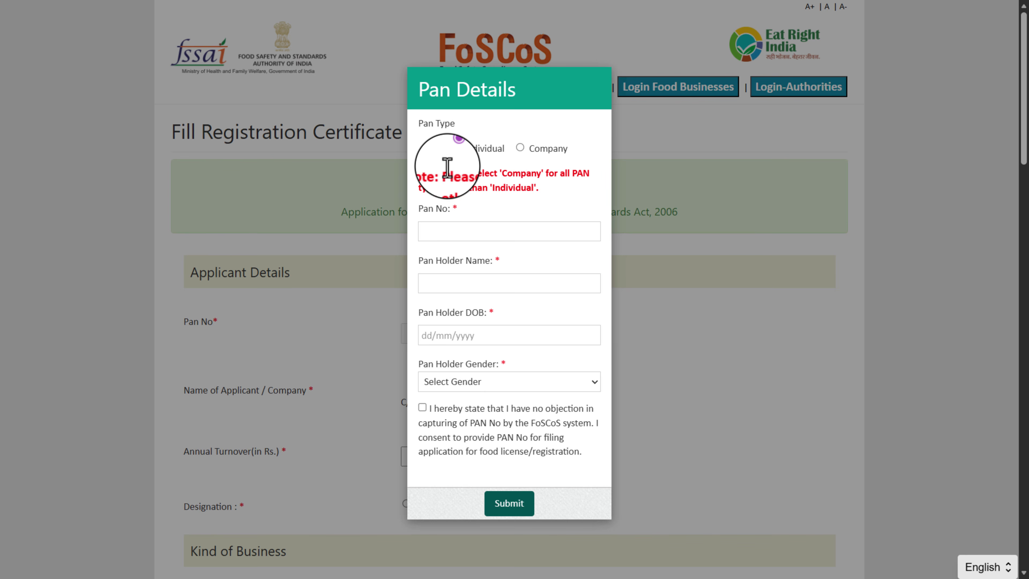
Complete the individual PAN details with the number, holder's name and date of birth, gender Male and consent, and submit them.
{"action": "left_click", "coordinate": [423, 231]}
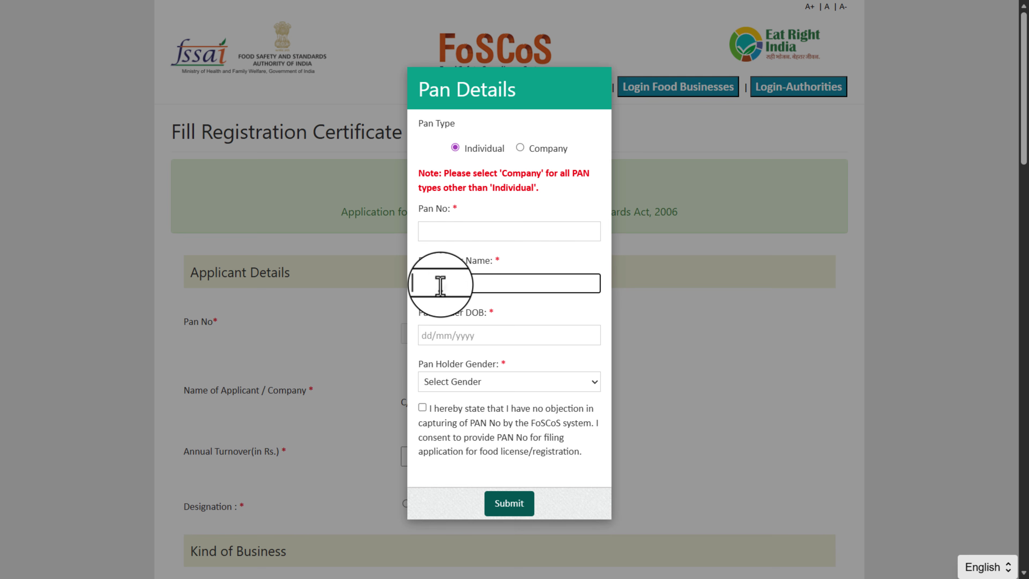
{"action": "left_click", "coordinate": [434, 336]}
{"action": "left_click", "coordinate": [682, 333]}
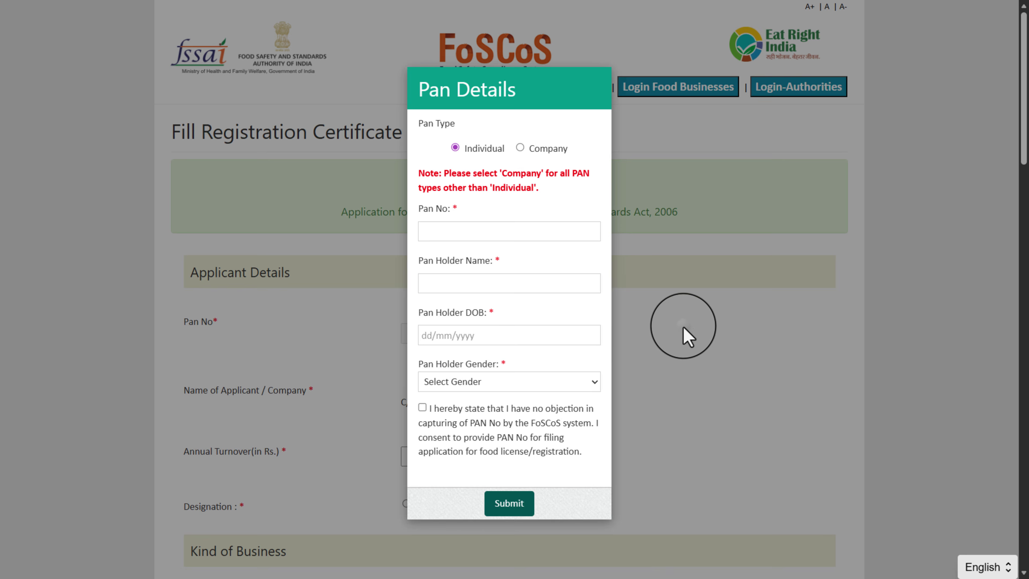
{"action": "left_click", "coordinate": [489, 380]}
{"action": "left_click", "coordinate": [462, 423]}
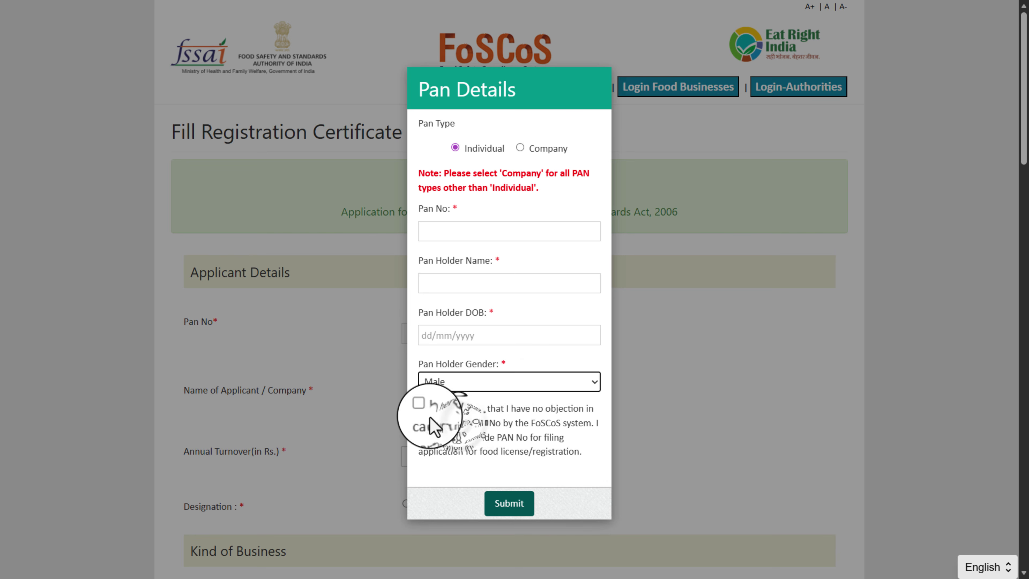
{"action": "left_click", "coordinate": [422, 407]}
{"action": "scroll", "coordinate": [421, 405], "scroll_direction": "down", "scroll_amount": 3}
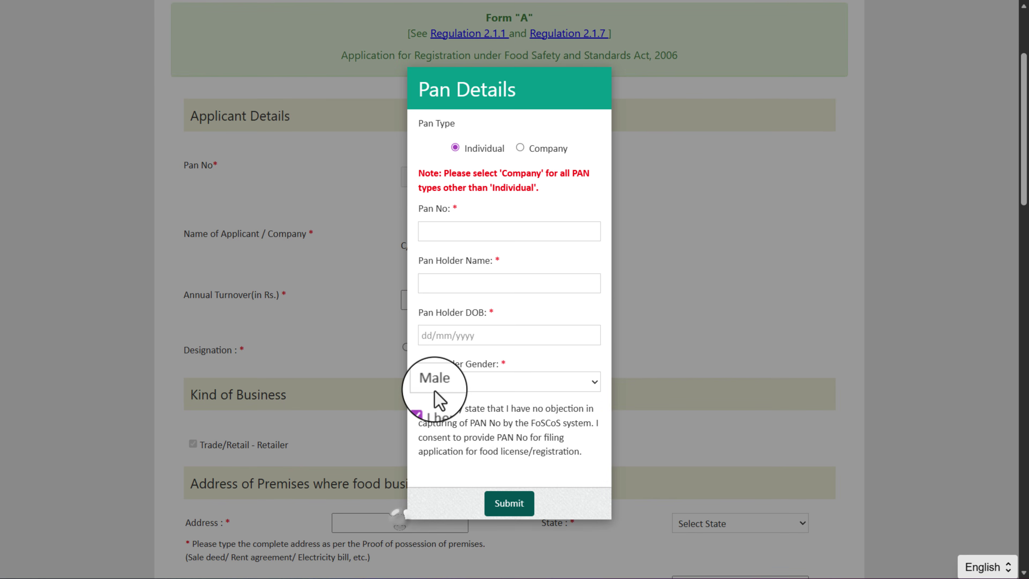
{"action": "left_click", "coordinate": [521, 505]}
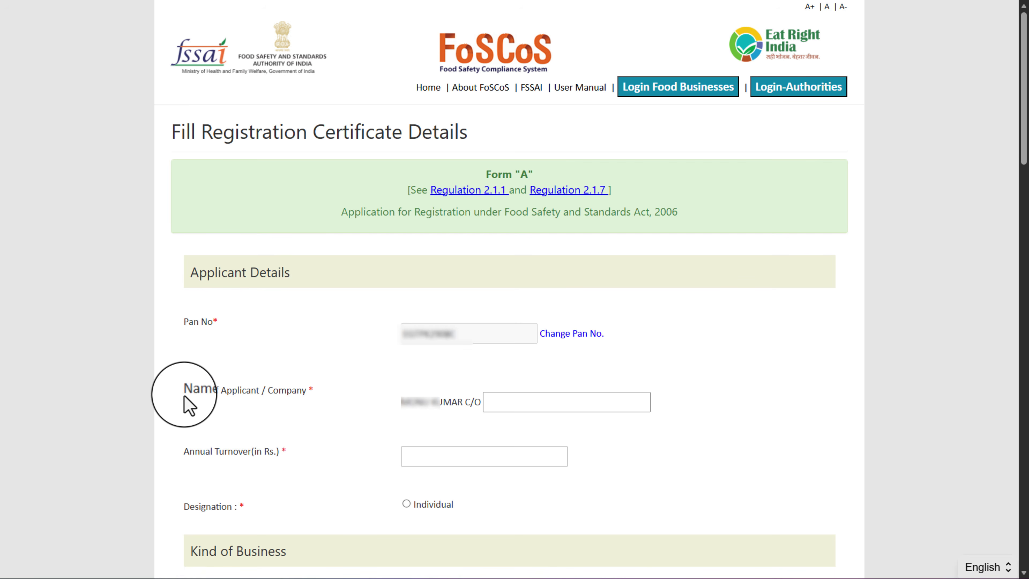
Set the applicant's annual turnover to Rs. 12,00,000 and choose Individual as the designation.
{"action": "left_click", "coordinate": [528, 404]}
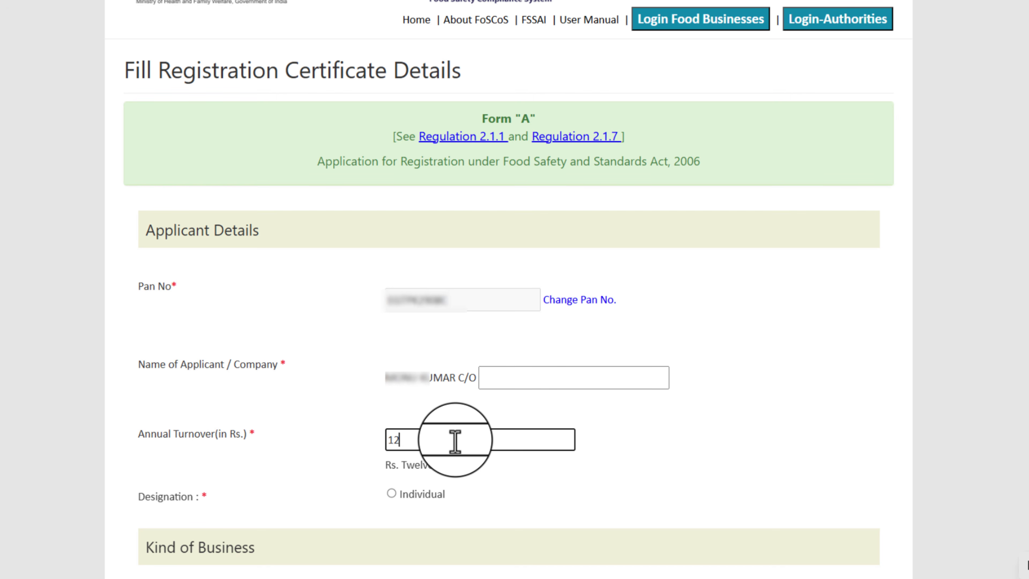
{"action": "left_click", "coordinate": [455, 441]}
{"action": "type", "text": "12,00,000"}
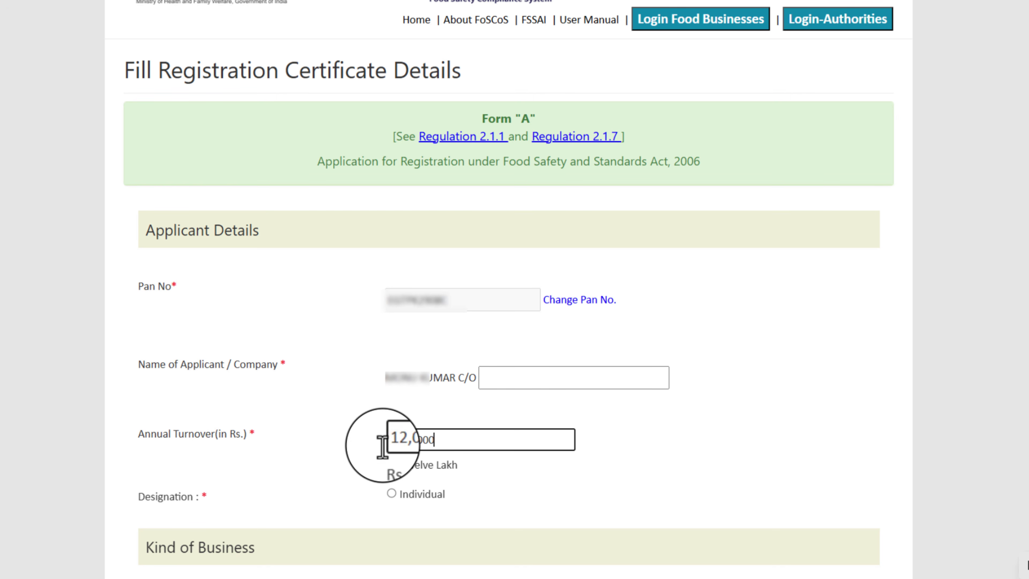
{"action": "left_click", "coordinate": [392, 493]}
{"action": "scroll", "coordinate": [397, 445], "scroll_direction": "down", "scroll_amount": 10}
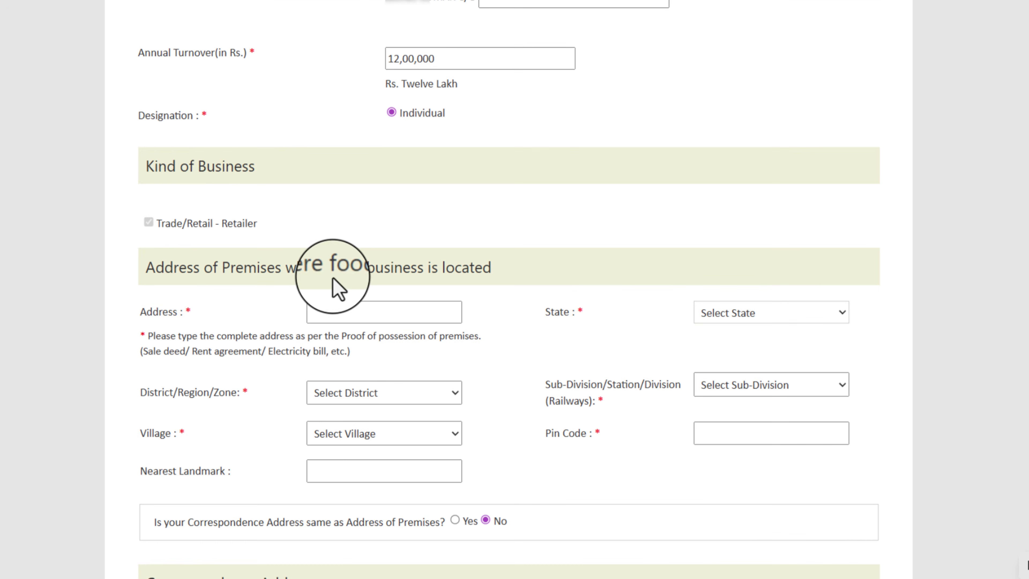
{"action": "left_click", "coordinate": [169, 227]}
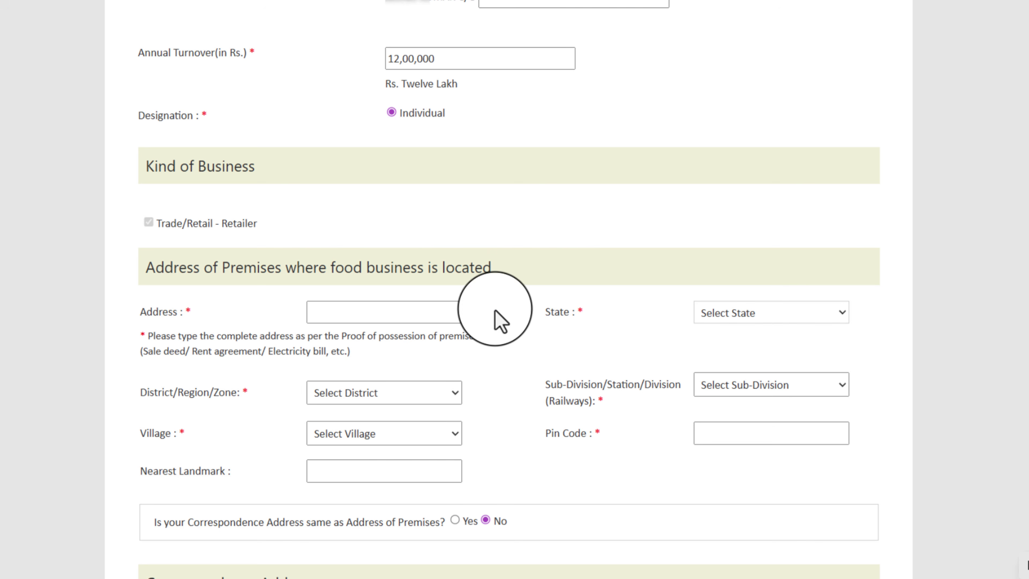
Set the food business premises to state Bihar, district Gaya, sub-division Gaya Sadar and village Ajnawan.
{"action": "left_click", "coordinate": [352, 310]}
{"action": "left_click", "coordinate": [709, 321]}
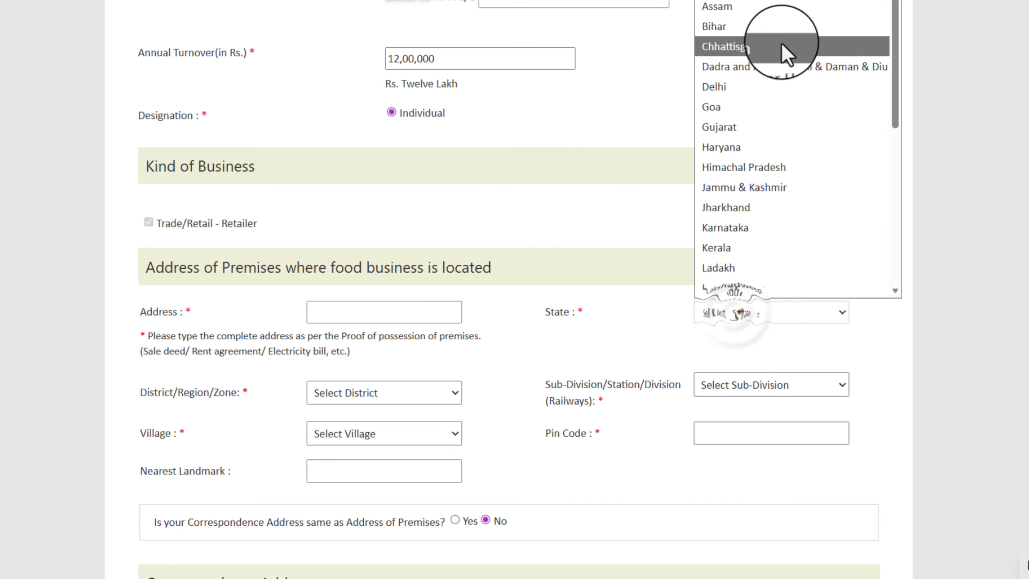
{"action": "left_click", "coordinate": [768, 28]}
{"action": "left_click", "coordinate": [344, 392]}
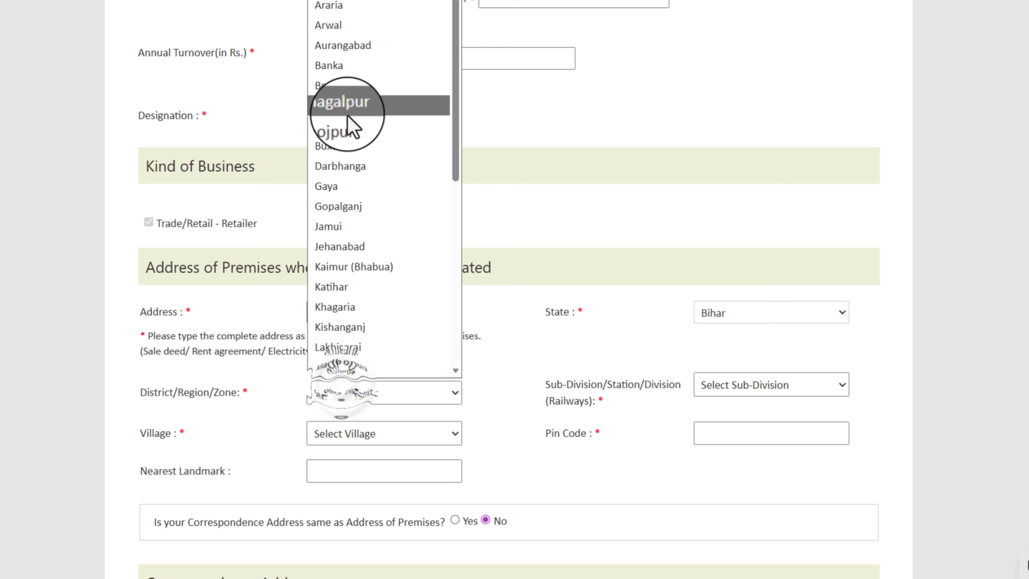
{"action": "left_click", "coordinate": [336, 184]}
{"action": "left_click", "coordinate": [734, 387]}
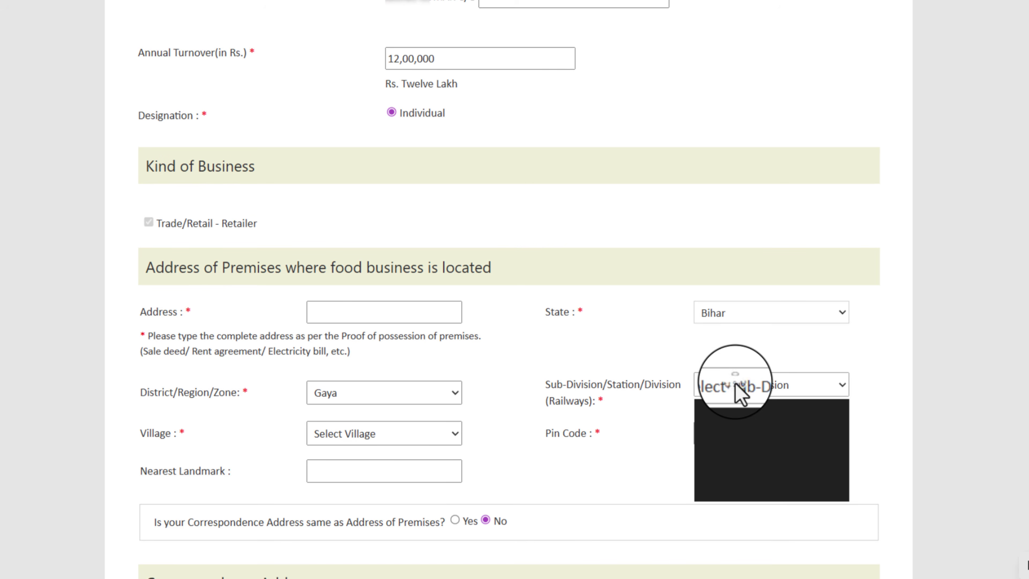
{"action": "left_click", "coordinate": [734, 428]}
{"action": "left_click", "coordinate": [379, 442]}
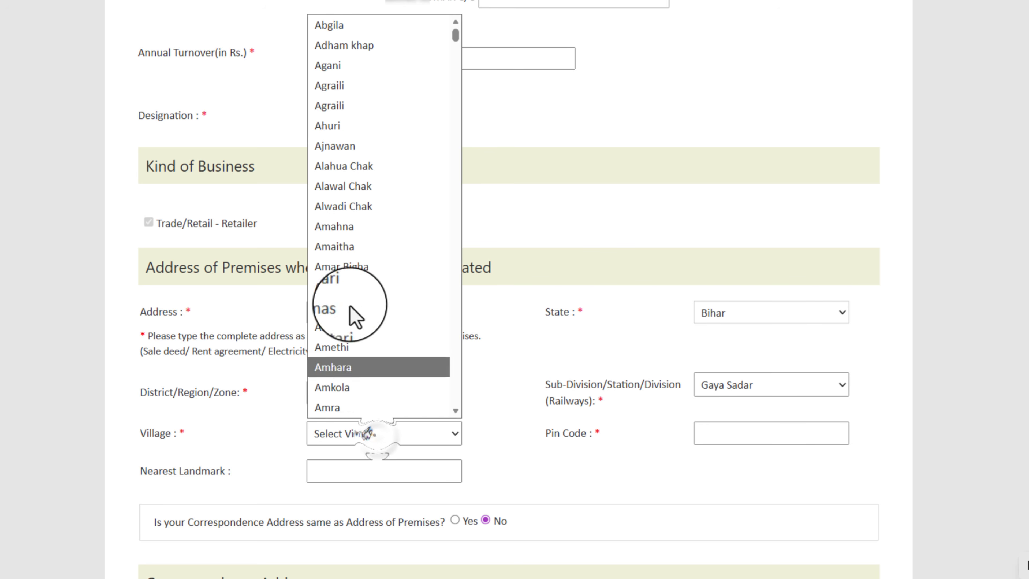
{"action": "left_click", "coordinate": [344, 150]}
{"action": "left_click", "coordinate": [711, 433]}
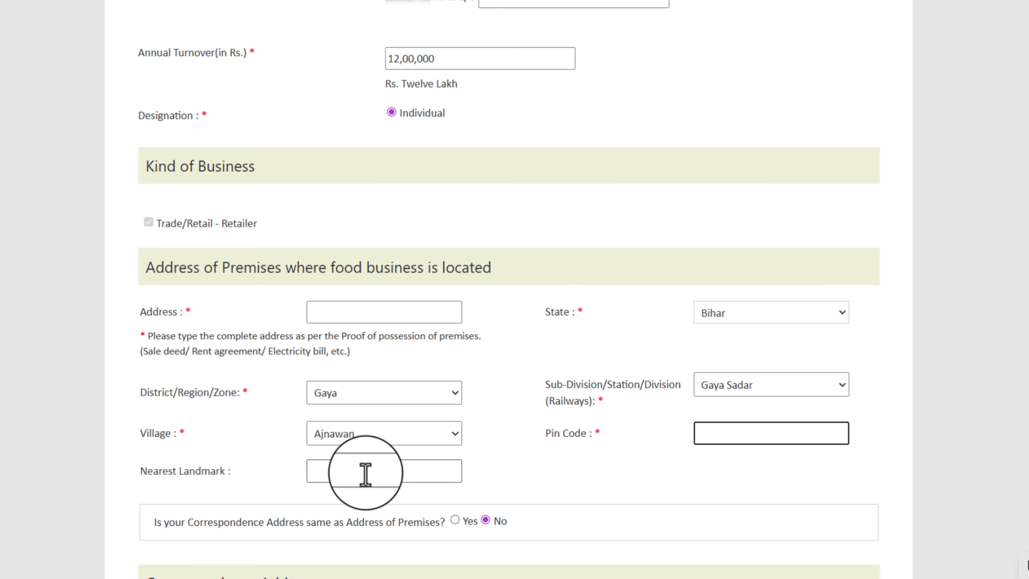
Set the correspondence address to state Bihar and district Gopalganj, and look at its sub-division, village and pin code fields.
{"action": "scroll", "coordinate": [363, 472], "scroll_direction": "down", "scroll_amount": 5}
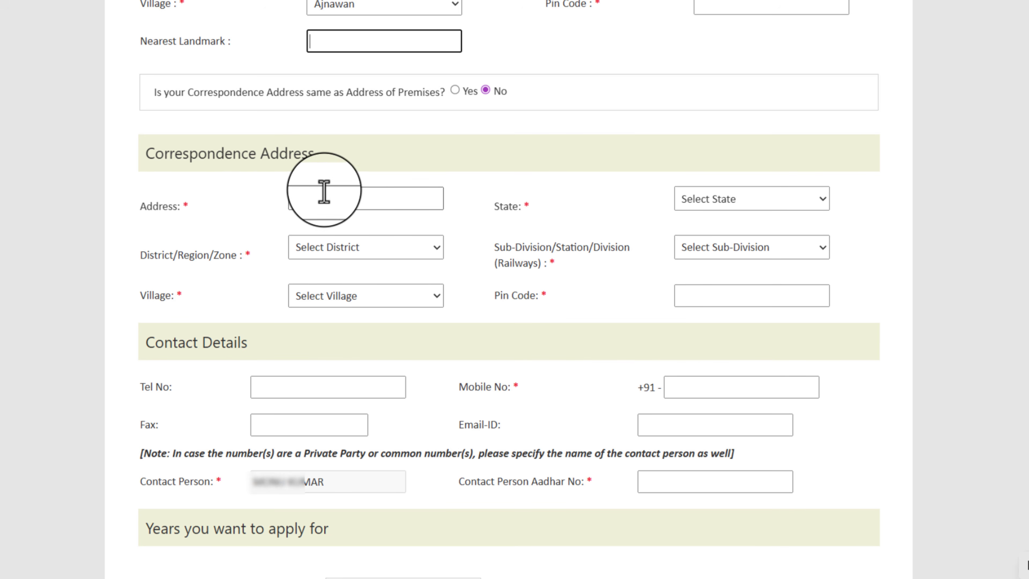
{"action": "left_click", "coordinate": [696, 199]}
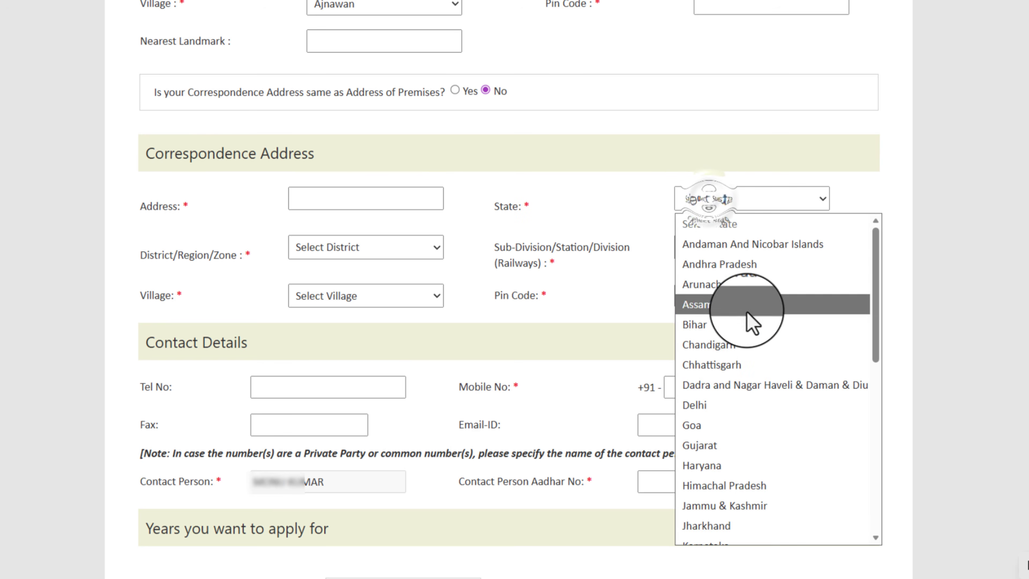
{"action": "left_click", "coordinate": [747, 323]}
{"action": "left_click", "coordinate": [333, 247]}
{"action": "left_click", "coordinate": [344, 150]}
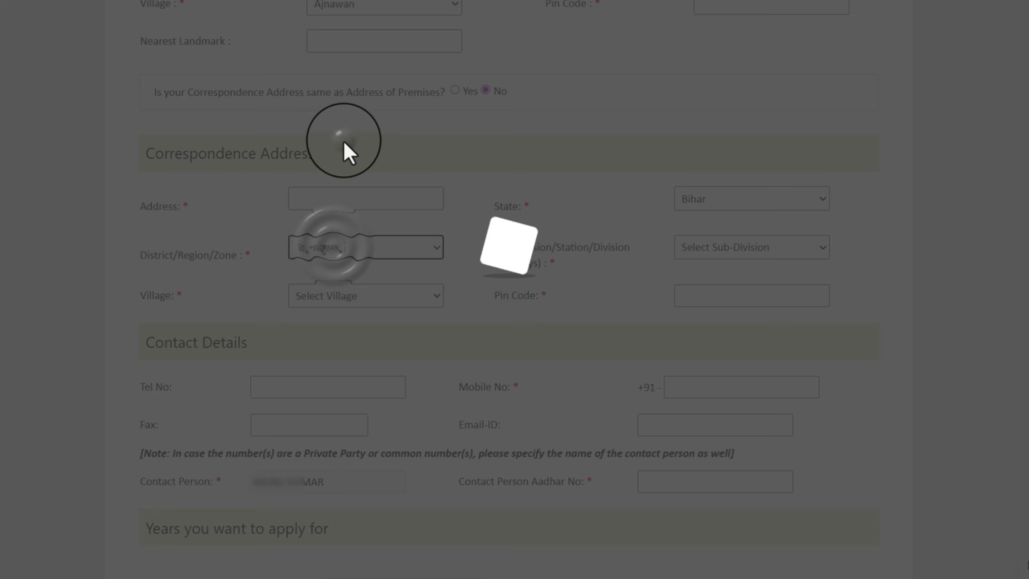
{"action": "left_click", "coordinate": [752, 248]}
{"action": "left_click", "coordinate": [590, 304]}
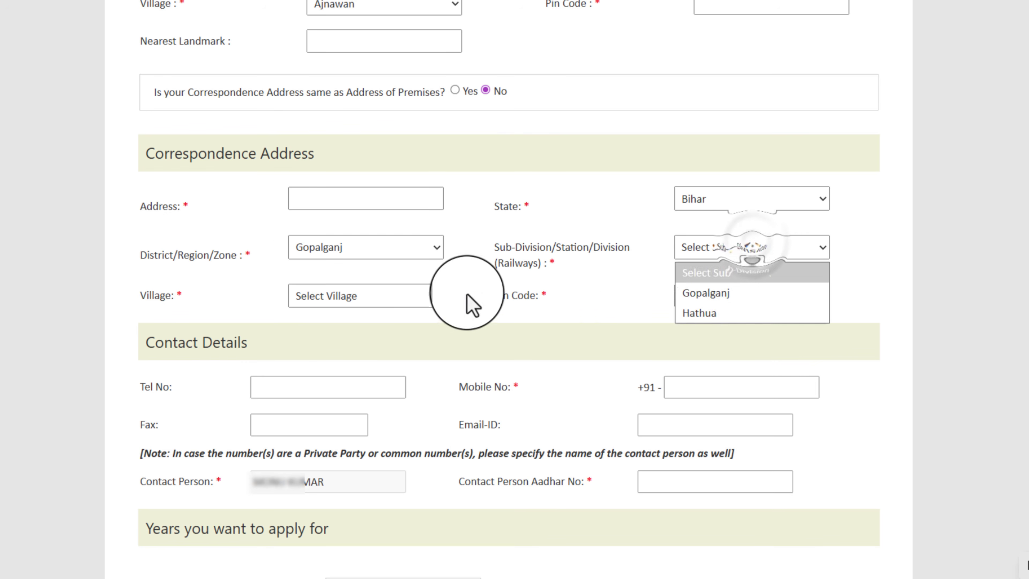
{"action": "left_click", "coordinate": [320, 298]}
{"action": "left_click", "coordinate": [570, 303]}
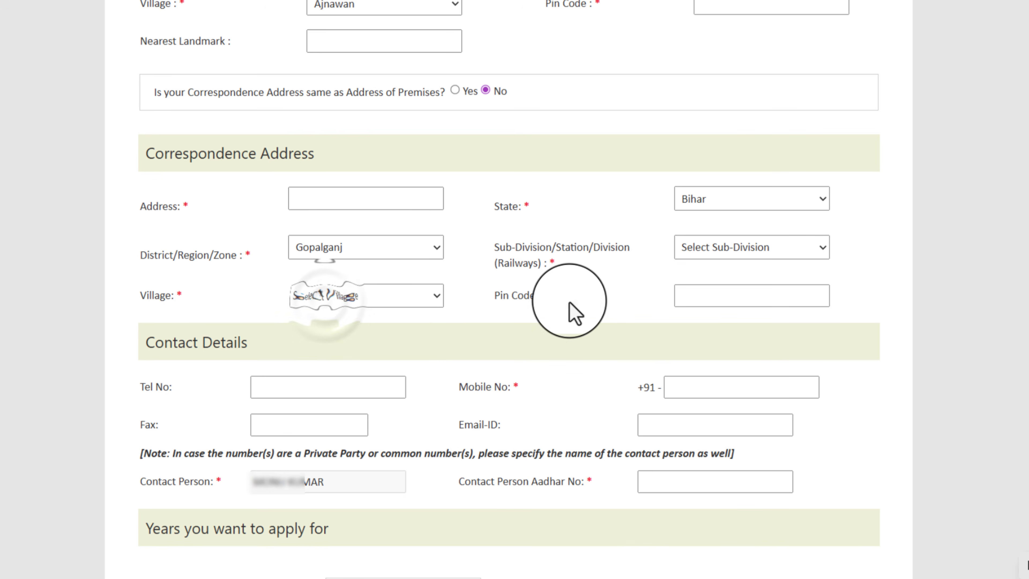
{"action": "left_click", "coordinate": [761, 295]}
Review the contact details fields for telephone, mobile number, e-mail and the contact person's Aadhaar number.
{"action": "scroll", "coordinate": [761, 295], "scroll_direction": "down", "scroll_amount": 5}
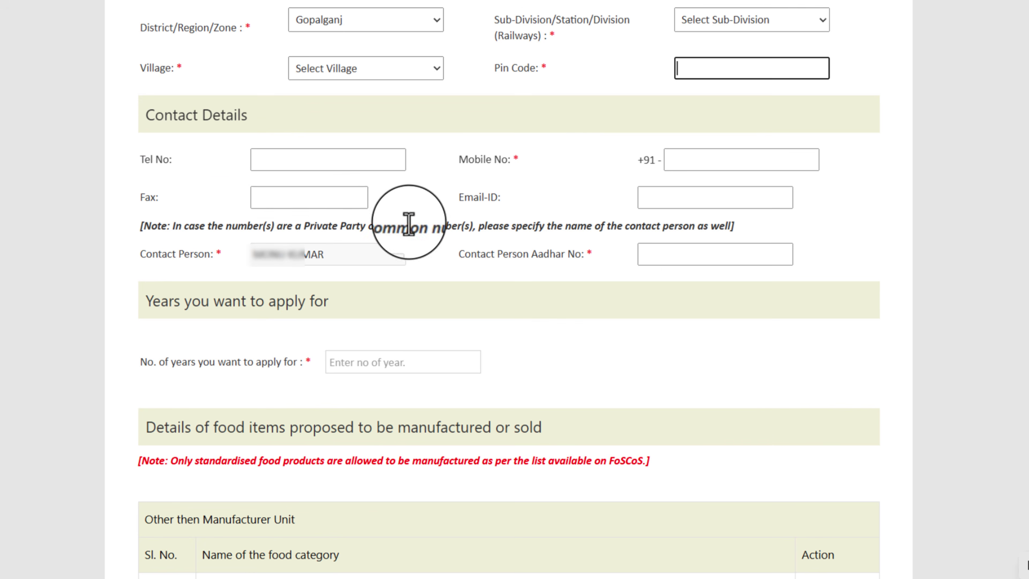
{"action": "left_click", "coordinate": [282, 158]}
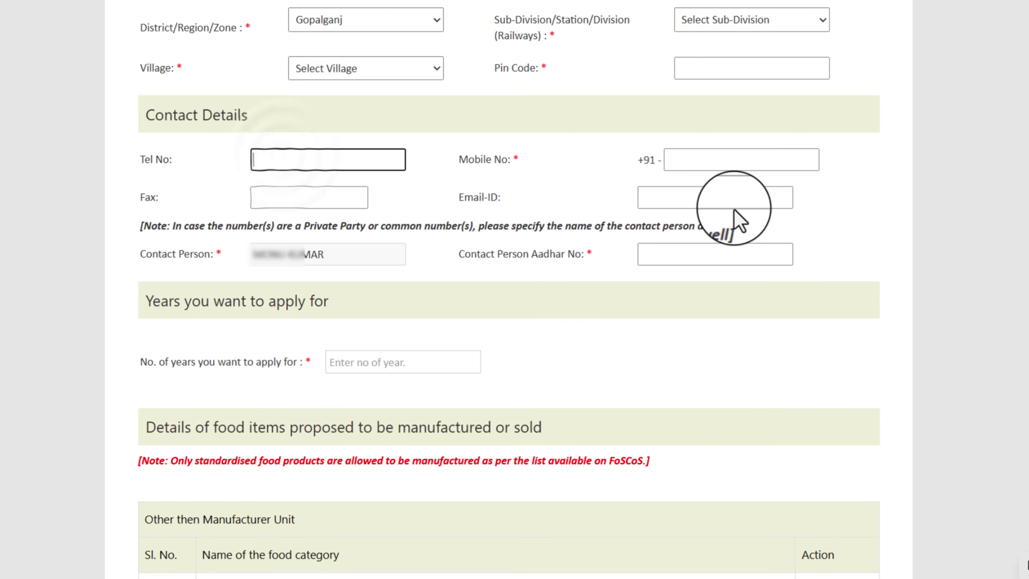
{"action": "left_click", "coordinate": [697, 158]}
{"action": "left_click", "coordinate": [650, 202]}
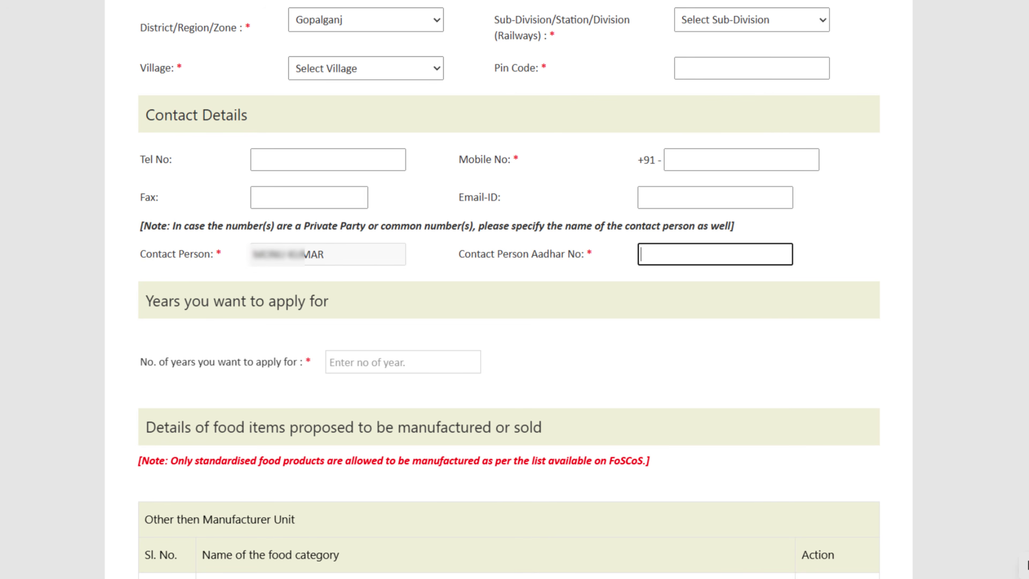
Apply for 1 year of registration and add food category 01 - Dairy products and analogues to the food items.
{"action": "scroll", "coordinate": [949, 342], "scroll_direction": "down", "scroll_amount": 4}
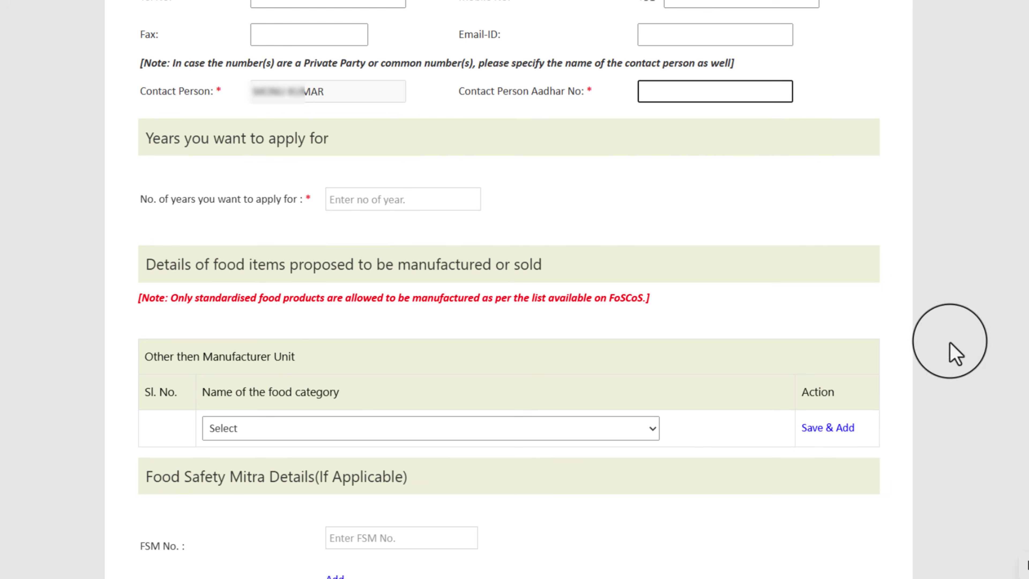
{"action": "left_click", "coordinate": [346, 202]}
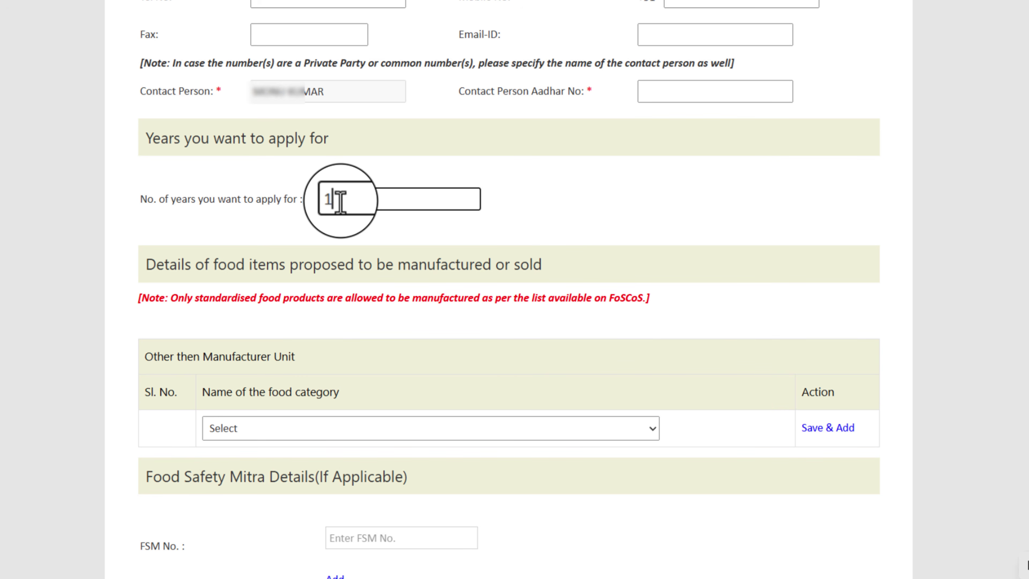
{"action": "scroll", "coordinate": [508, 289], "scroll_direction": "down", "scroll_amount": 5}
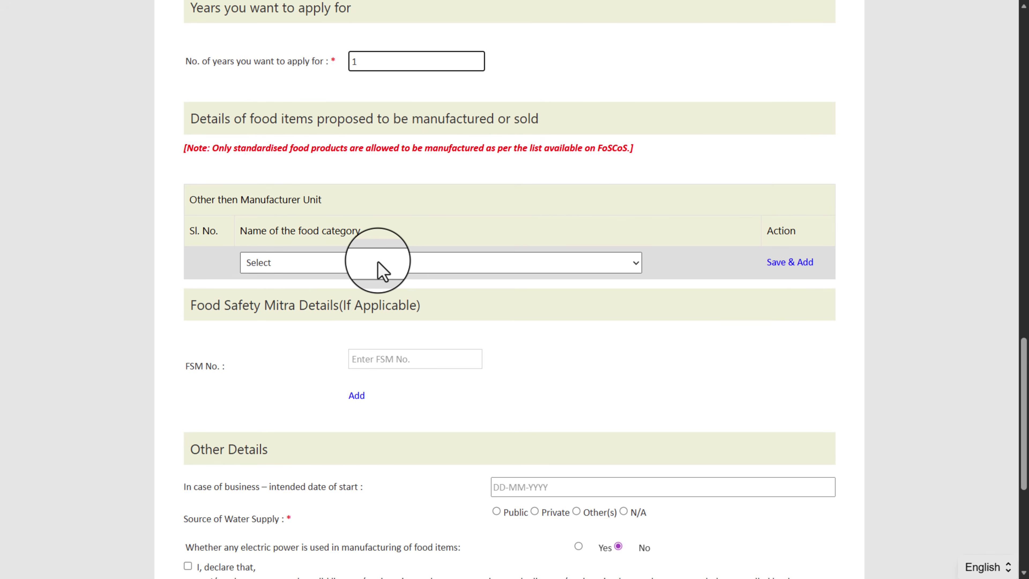
{"action": "left_click", "coordinate": [378, 263]}
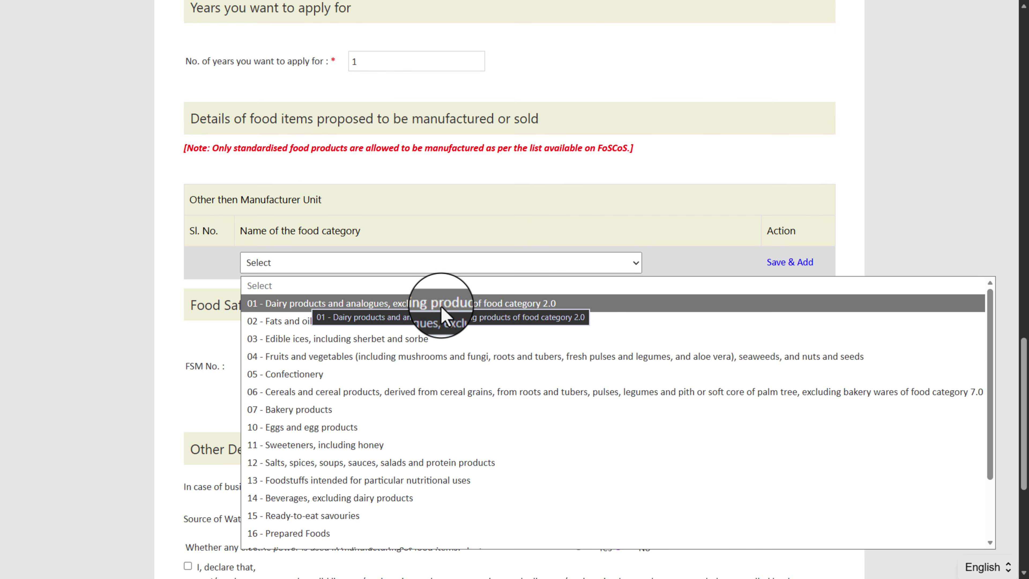
{"action": "left_click", "coordinate": [388, 305]}
{"action": "left_click", "coordinate": [800, 265]}
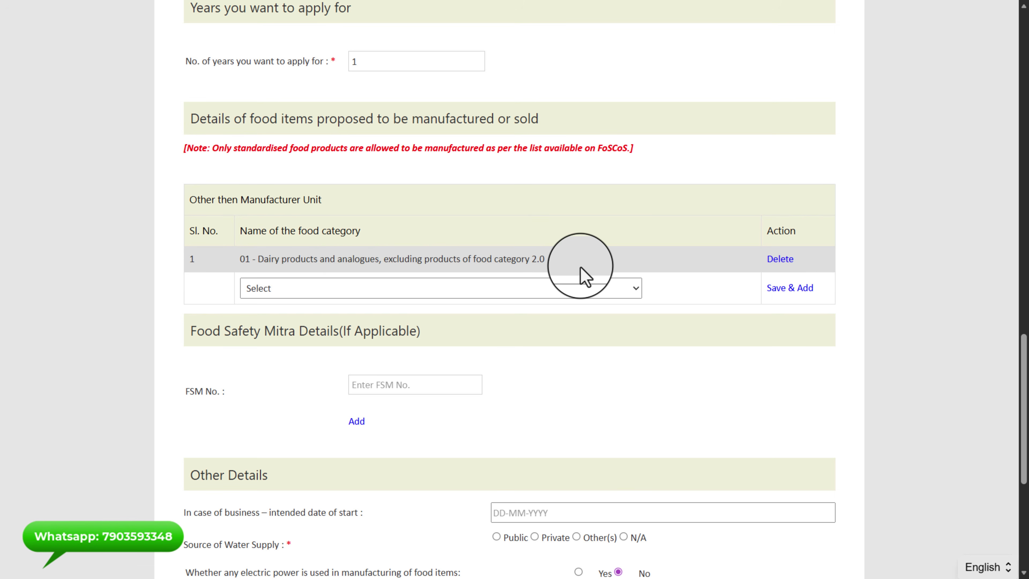
Add food category 10 - Eggs and egg products to the food items.
{"action": "left_click", "coordinate": [318, 289]}
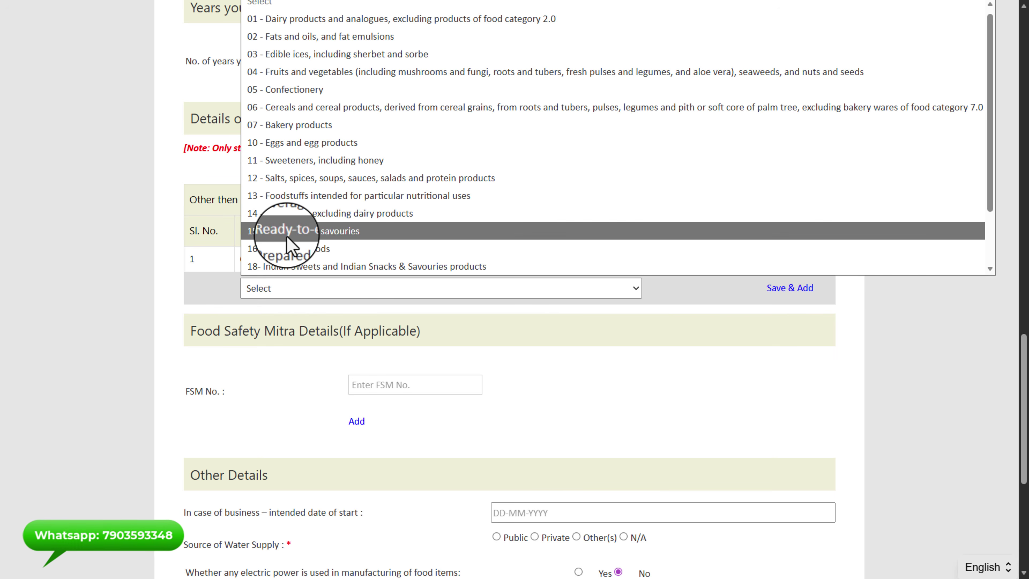
{"action": "left_click", "coordinate": [301, 143]}
{"action": "left_click", "coordinate": [788, 289]}
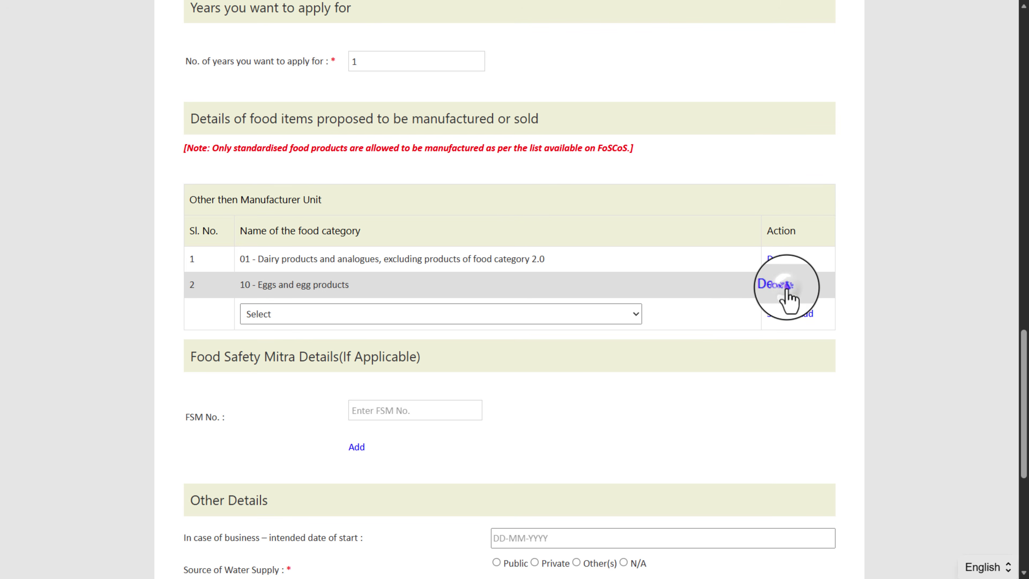
Replace the eggs category in the food items with 13 - Foodstuffs intended for particular nutritional uses.
{"action": "left_click", "coordinate": [287, 317]}
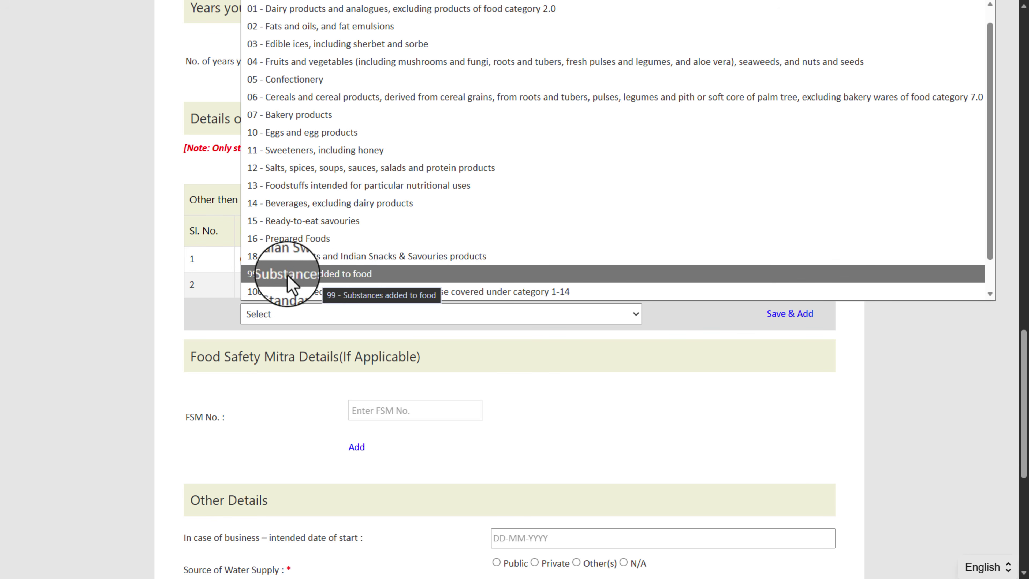
{"action": "left_click", "coordinate": [246, 268]}
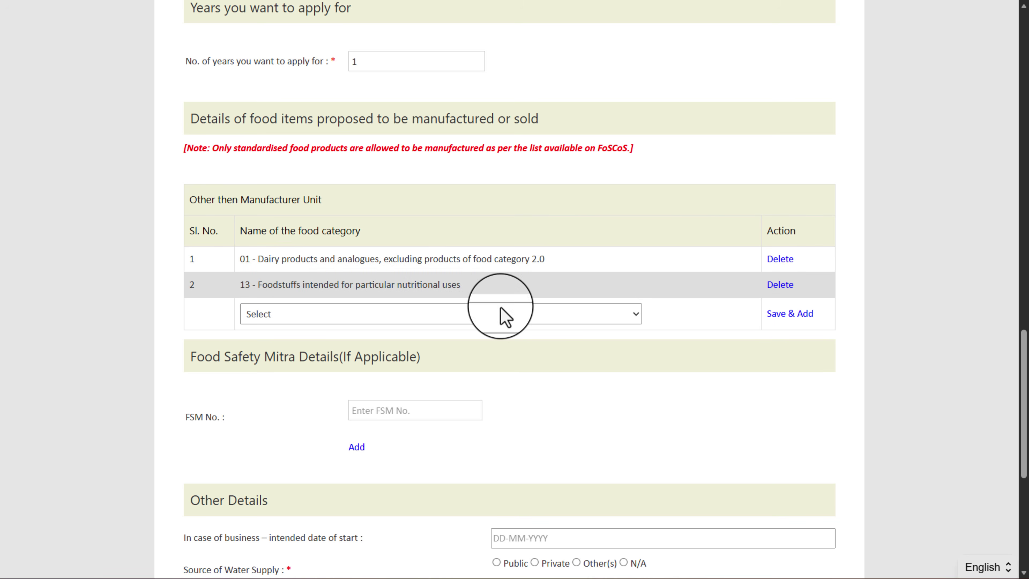
Complete the other details with intended start date 08-05-2026, water supply source N/A and the declaration accepted, and save the form.
{"action": "scroll", "coordinate": [1021, 377], "scroll_direction": "down", "scroll_amount": 3}
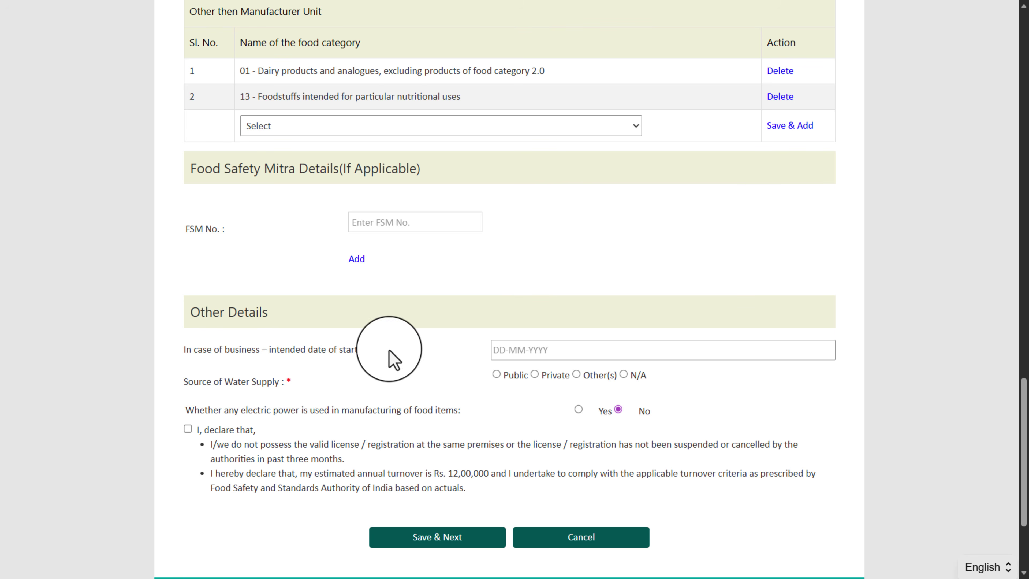
{"action": "left_click", "coordinate": [526, 354]}
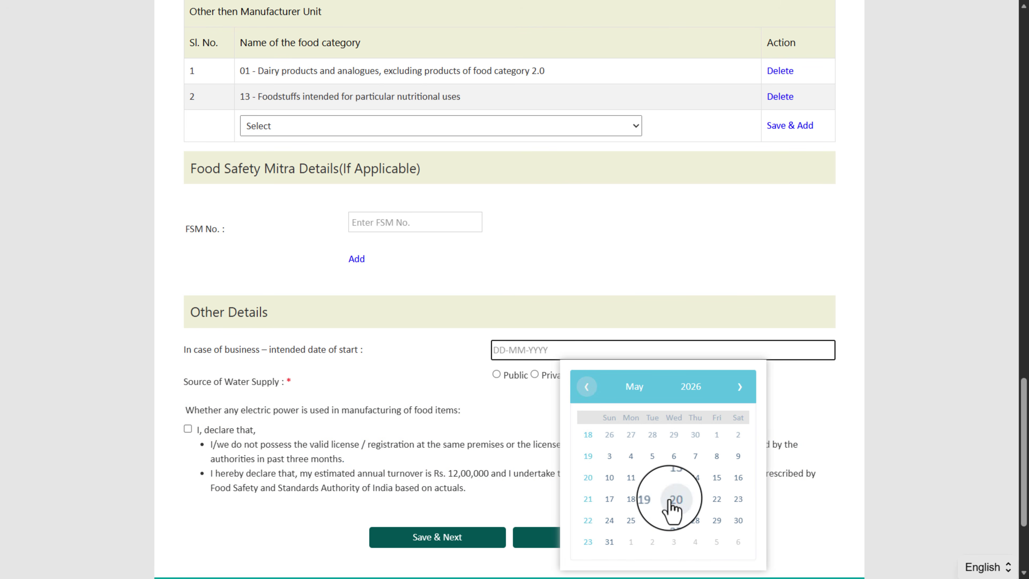
{"action": "left_click", "coordinate": [718, 462]}
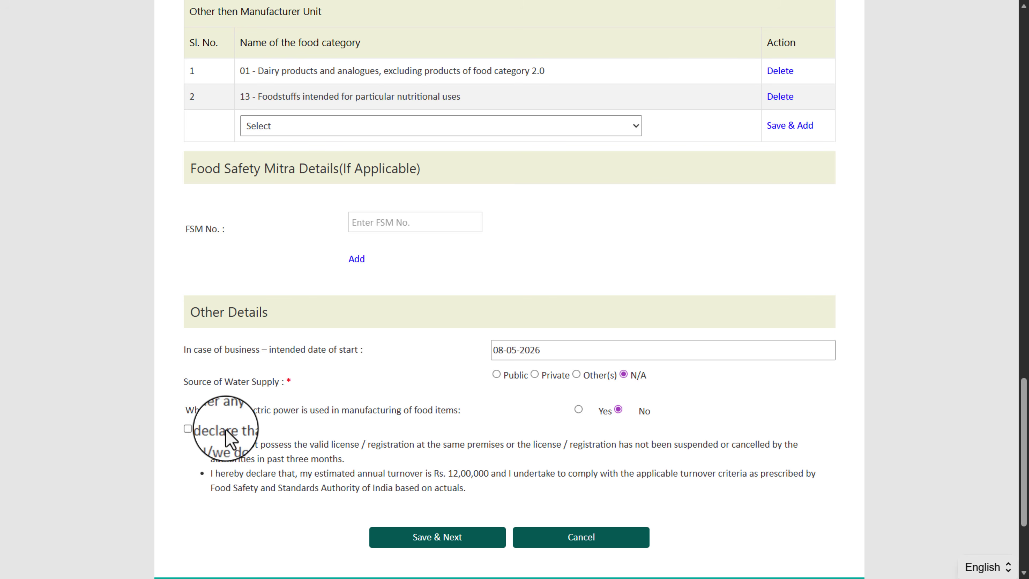
{"action": "left_click", "coordinate": [188, 429]}
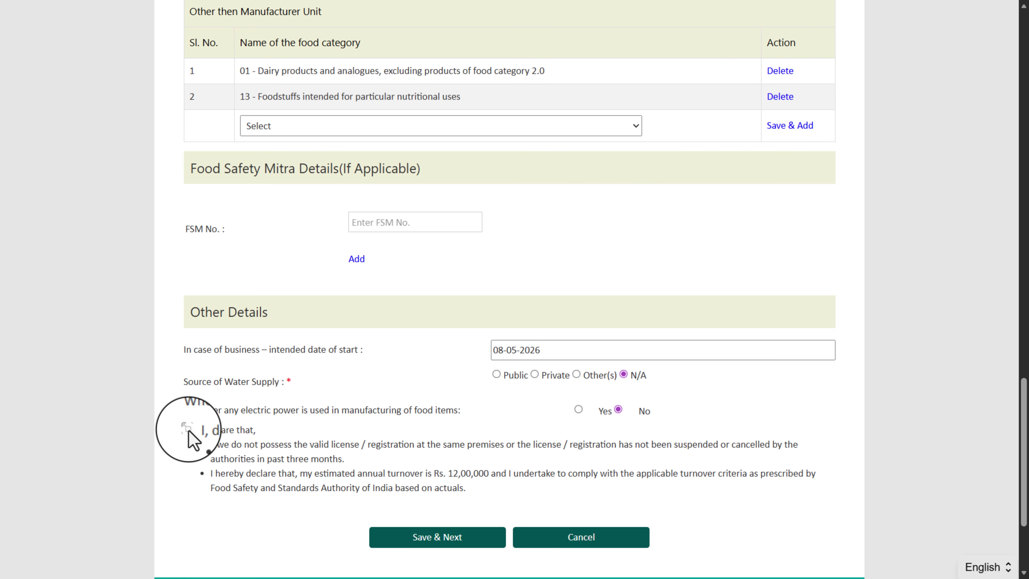
{"action": "left_click", "coordinate": [435, 539]}
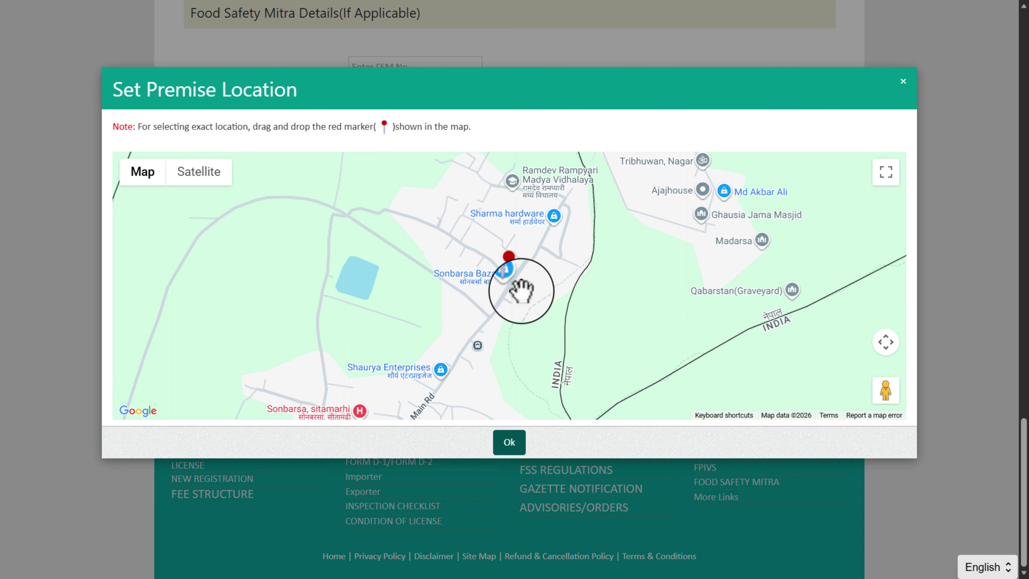
Move the premise location marker on the map to the road beside Sonbarsa Bazar and confirm the location.
{"action": "scroll", "coordinate": [521, 289], "scroll_direction": "up", "scroll_amount": 3}
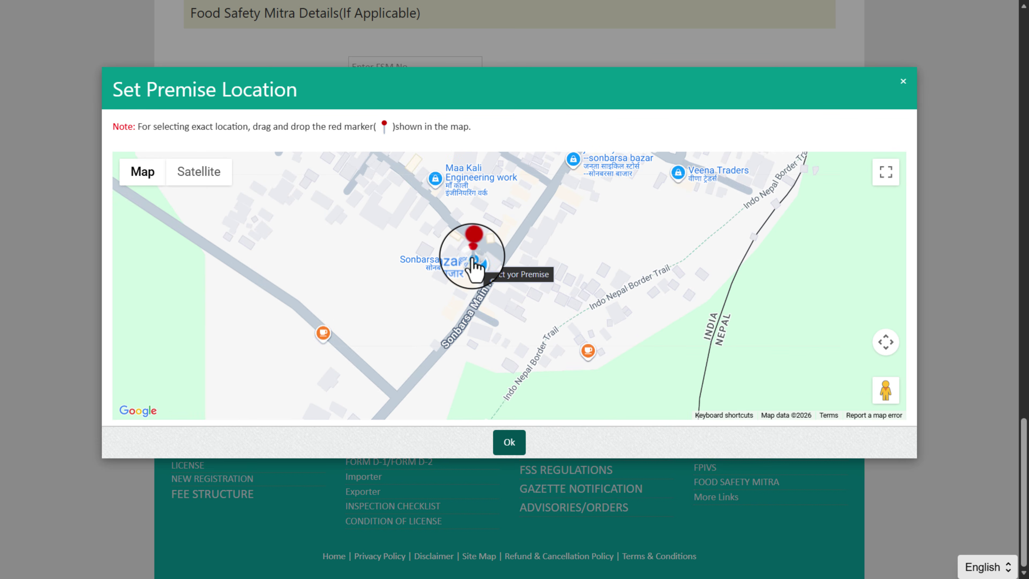
{"action": "left_click_drag", "start_coordinate": [473, 263], "coordinate": [491, 259]}
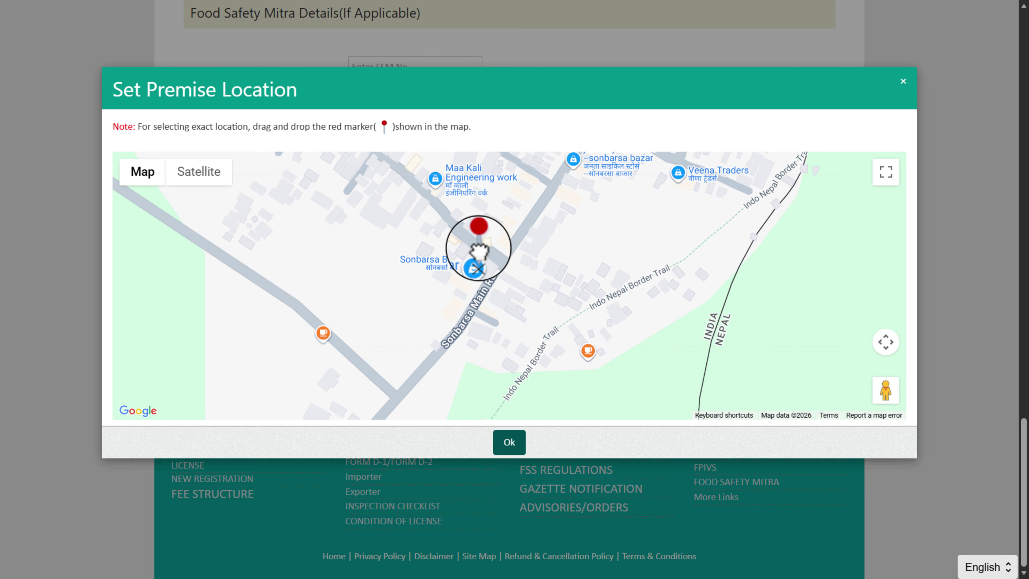
{"action": "left_click", "coordinate": [504, 446]}
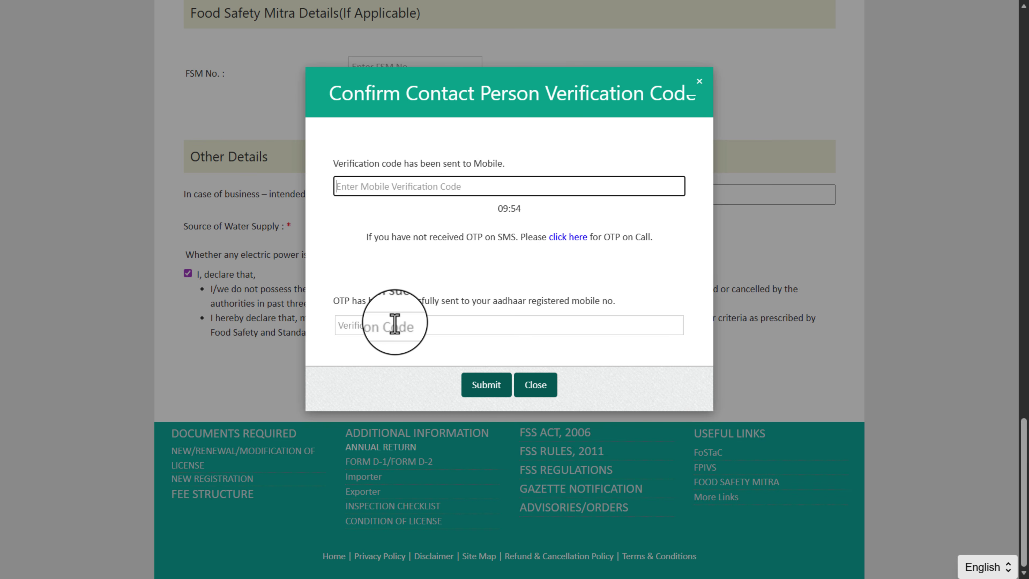
Enter the mobile and Aadhaar verification codes for the contact person and submit them.
{"action": "left_click", "coordinate": [352, 328]}
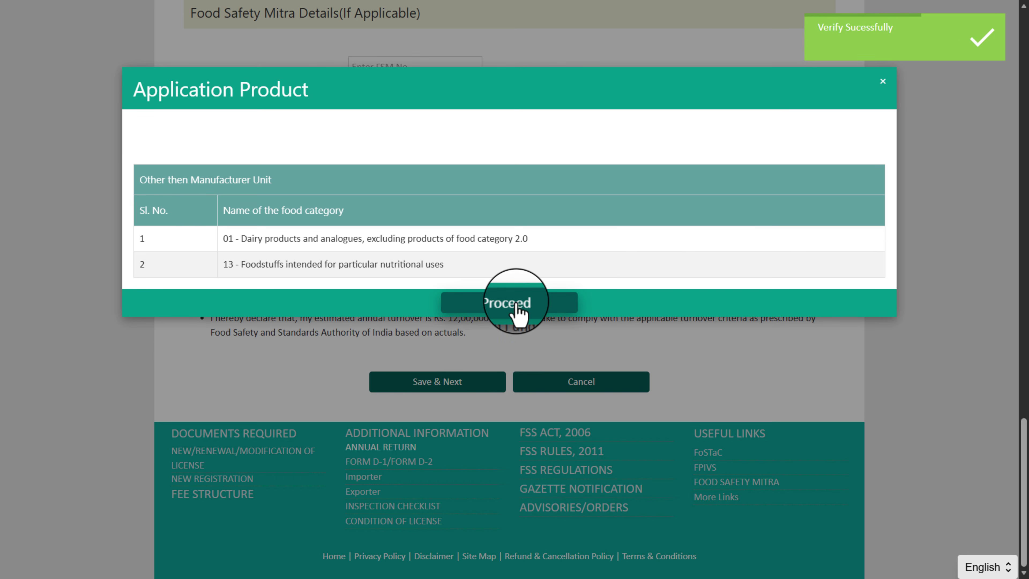
Confirm the application products and fill in the primary contact's email and mobile number, with Belongs To set to Self.
{"action": "left_click", "coordinate": [512, 304]}
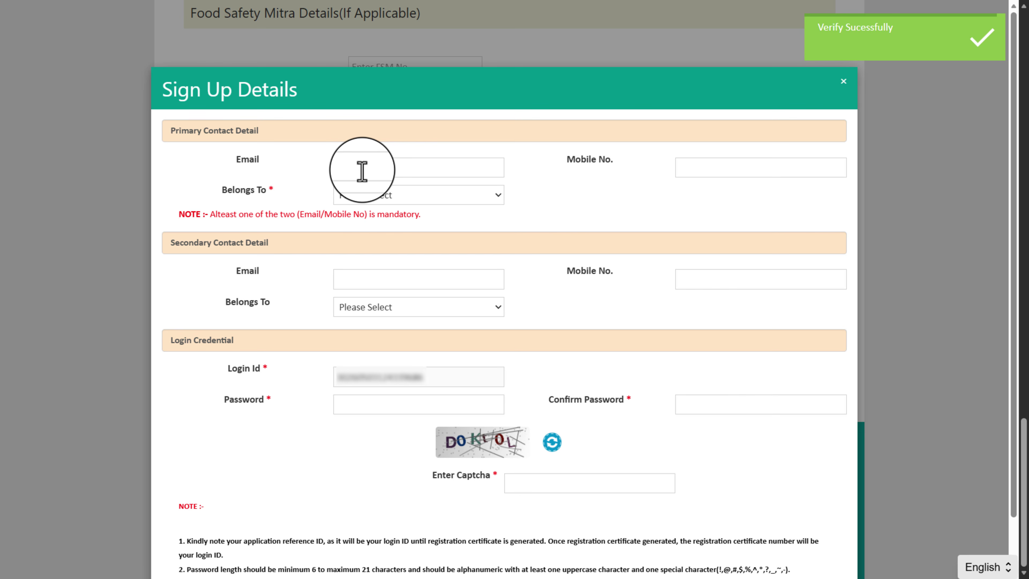
{"action": "left_click", "coordinate": [358, 168]}
{"action": "left_click", "coordinate": [717, 167]}
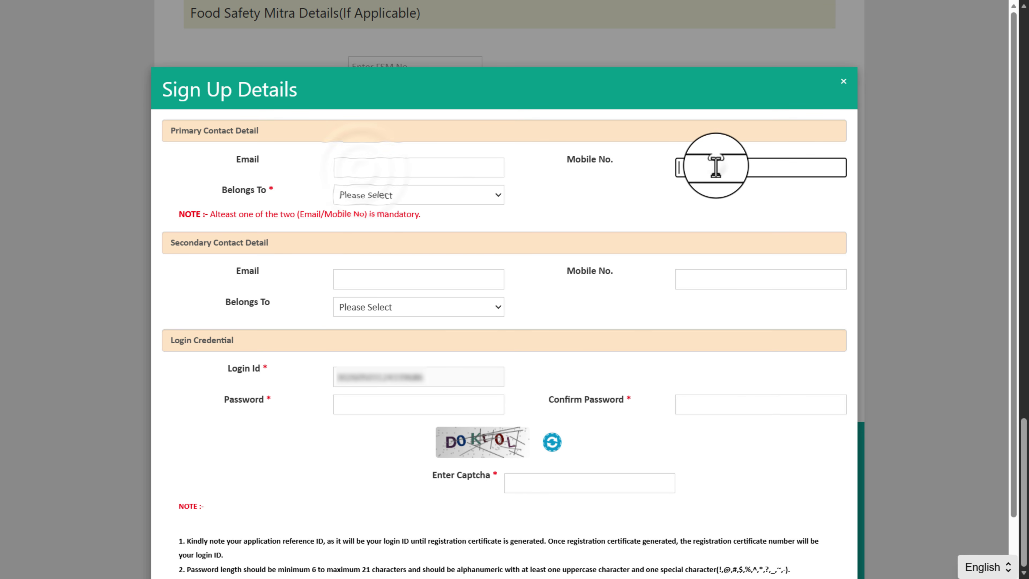
{"action": "left_click", "coordinate": [420, 196]}
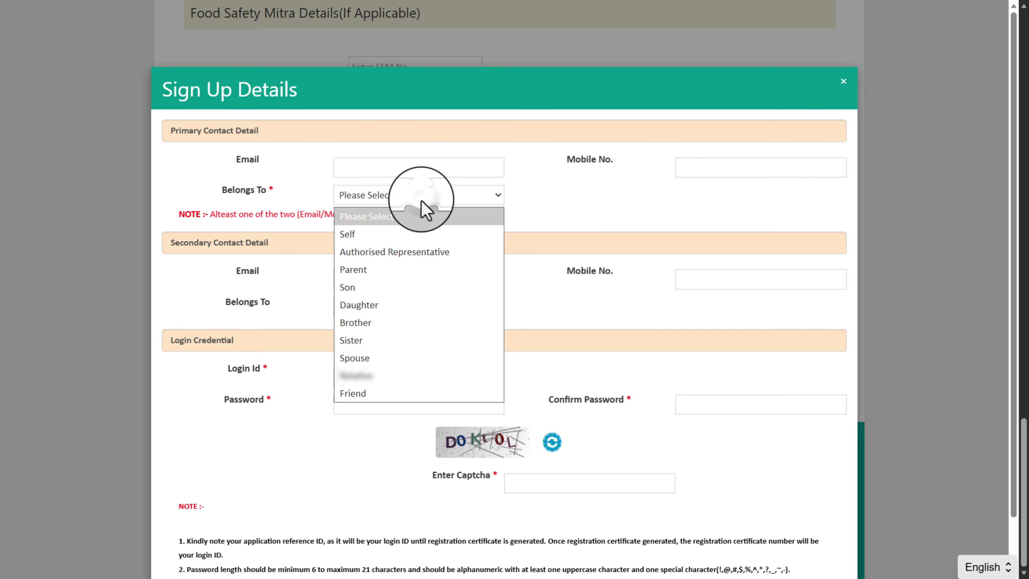
{"action": "left_click", "coordinate": [373, 232]}
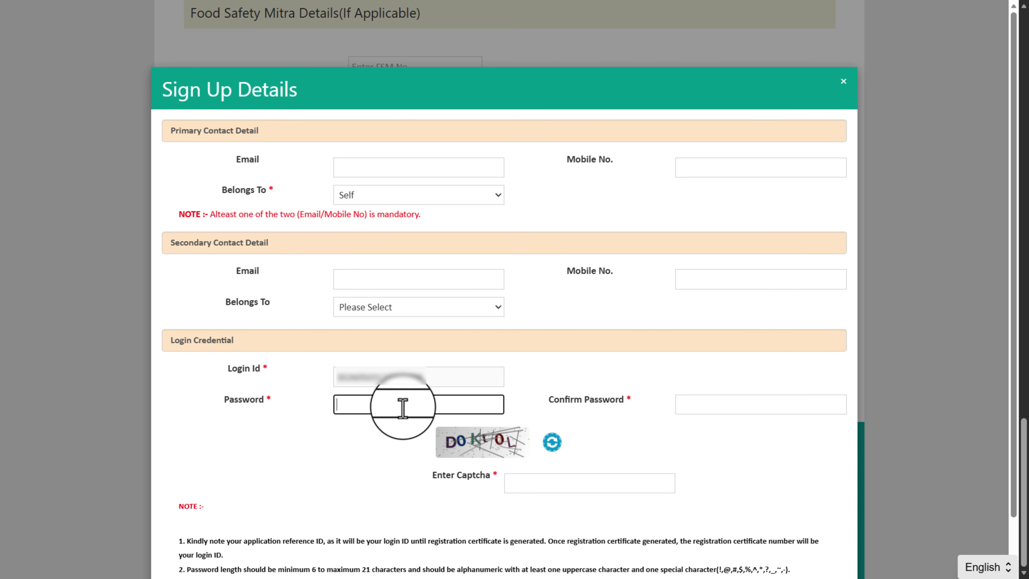
Enter and confirm the account password, fill in the captcha and submit the sign-up details.
{"action": "left_click", "coordinate": [735, 405]}
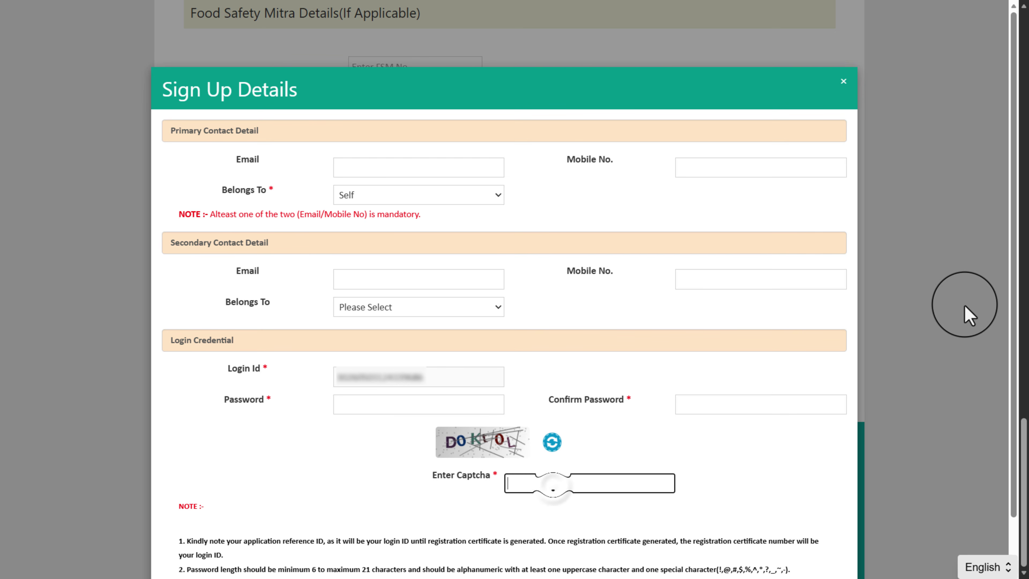
{"action": "scroll", "coordinate": [1004, 320], "scroll_direction": "down", "scroll_amount": 1}
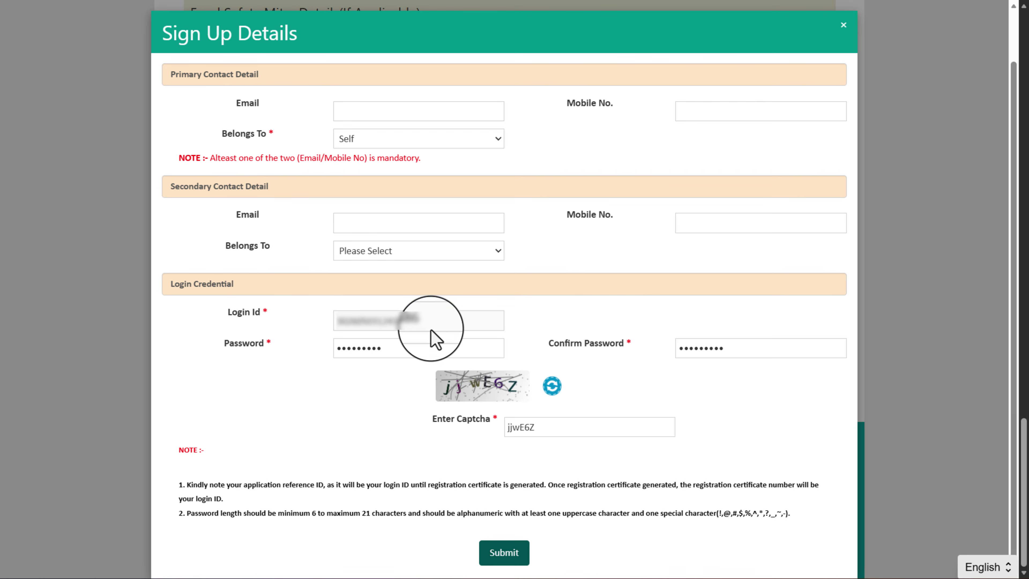
{"action": "left_click_drag", "start_coordinate": [435, 322], "coordinate": [337, 332]}
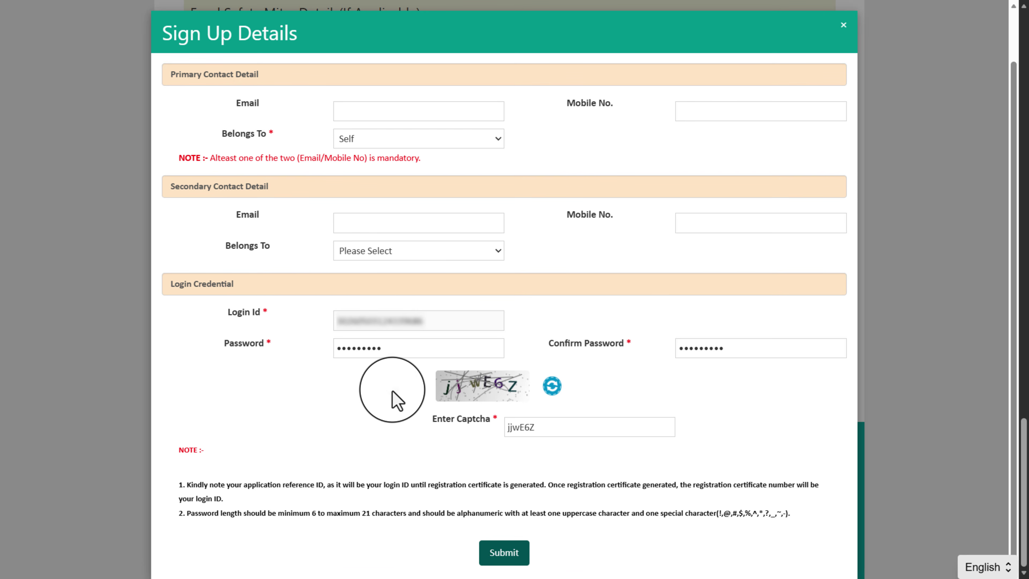
{"action": "left_click", "coordinate": [500, 552]}
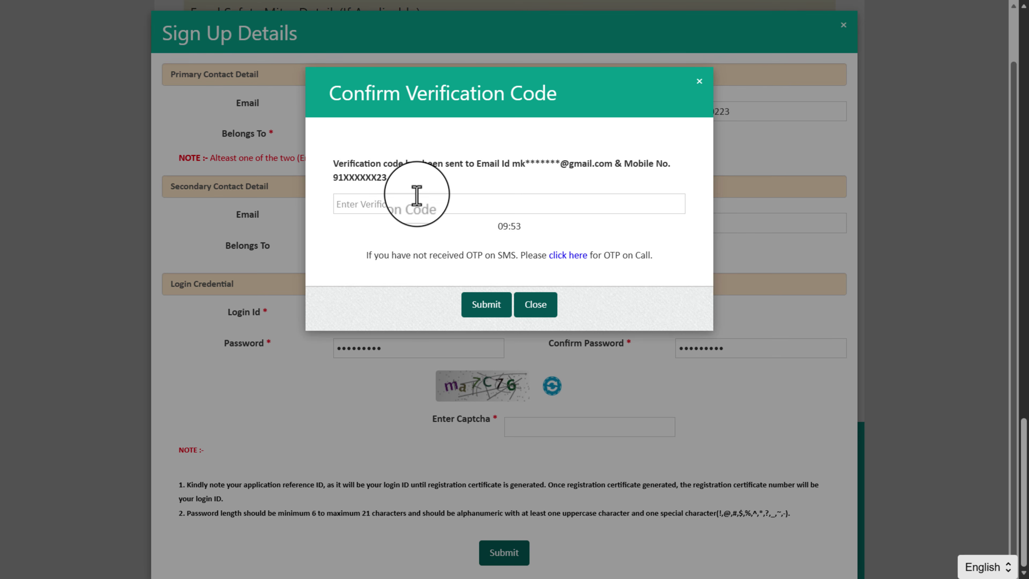
Submit the sign-up verification code and acknowledge the created login ID.
{"action": "left_click", "coordinate": [383, 204]}
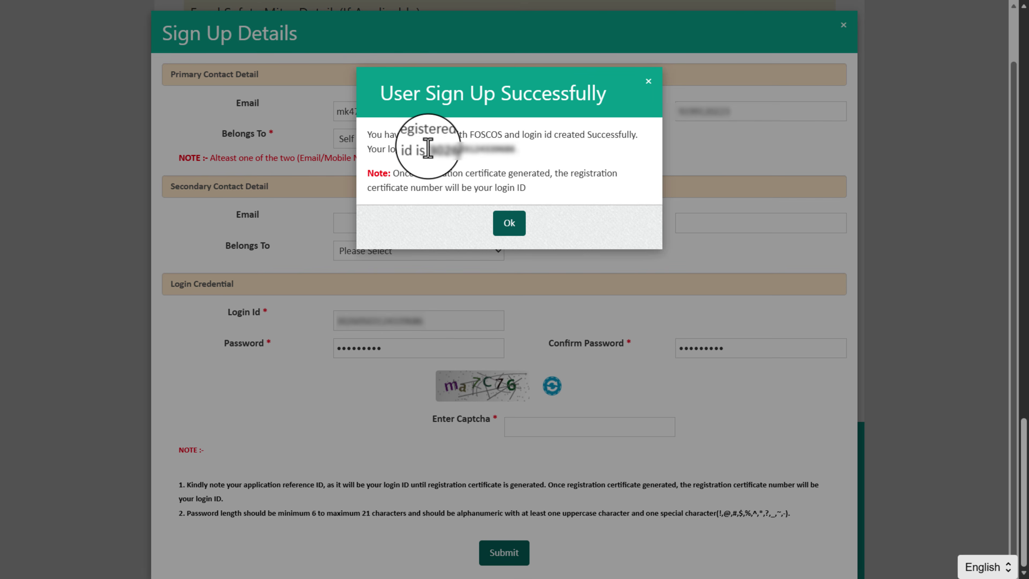
{"action": "double_click", "coordinate": [476, 152]}
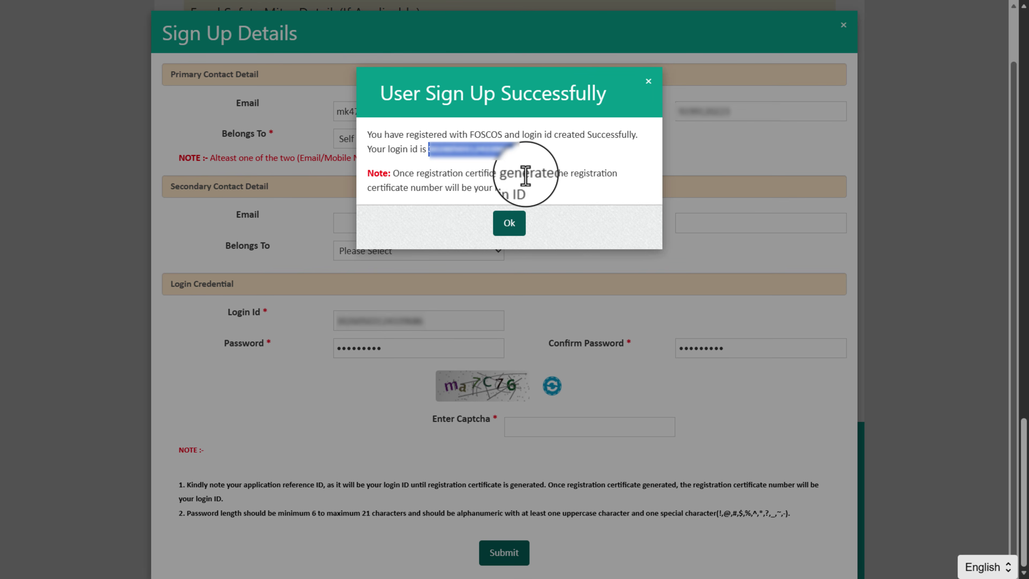
{"action": "left_click", "coordinate": [511, 227]}
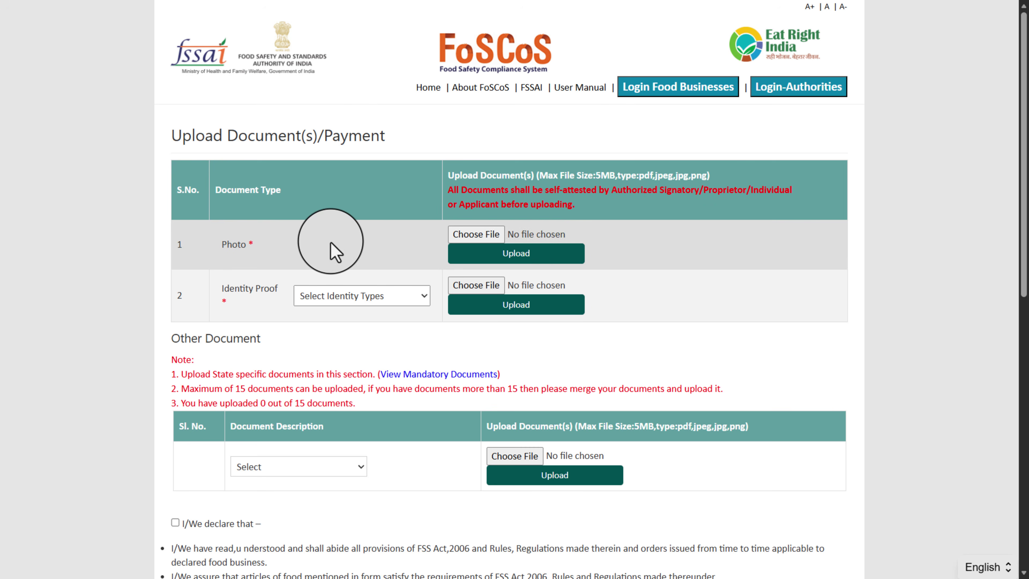
Select the applicant's portrait JPG from the sanrez 2 folder for the Photo document.
{"action": "left_click", "coordinate": [488, 235]}
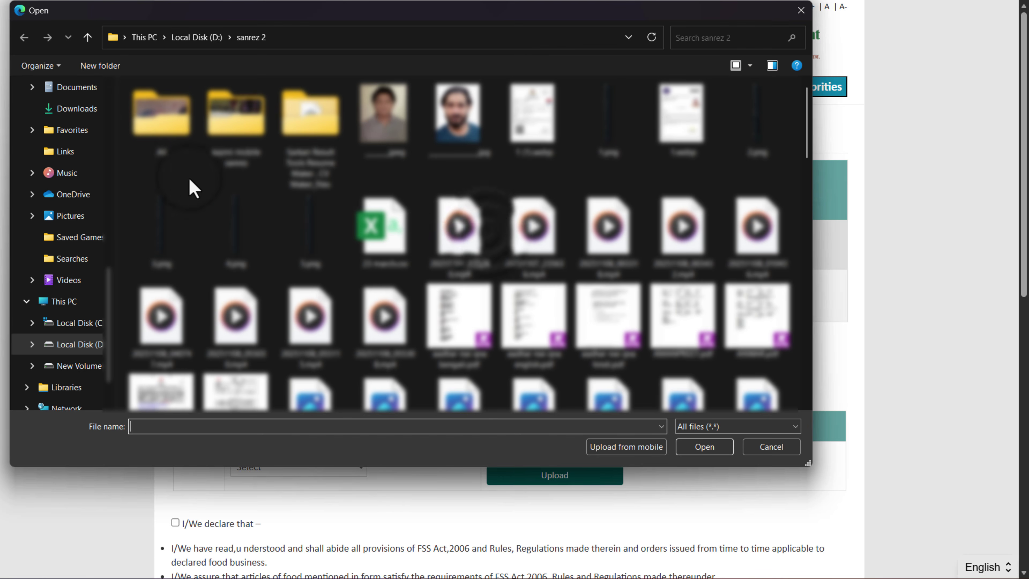
{"action": "left_click", "coordinate": [458, 122]}
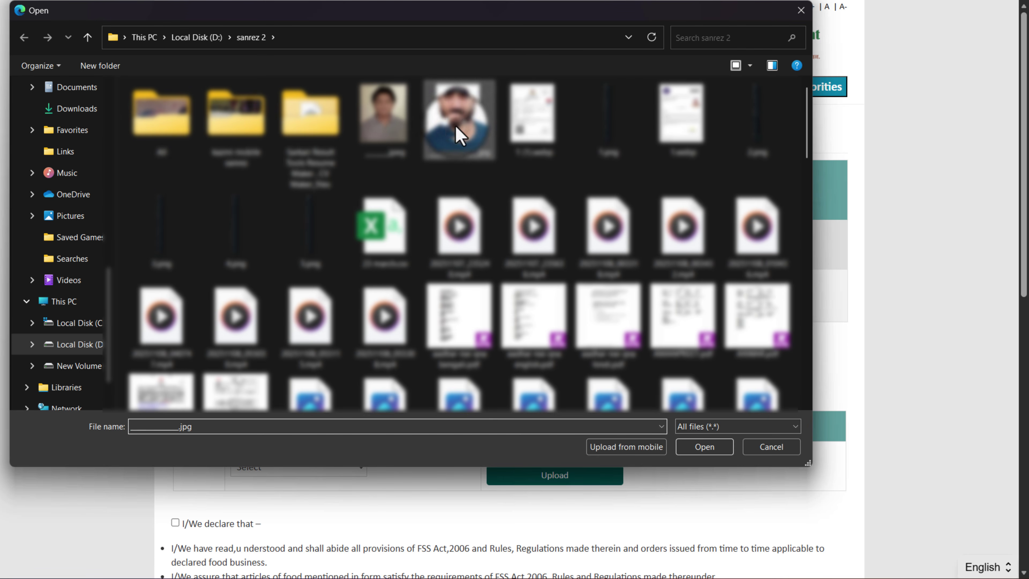
{"action": "left_click", "coordinate": [704, 446]}
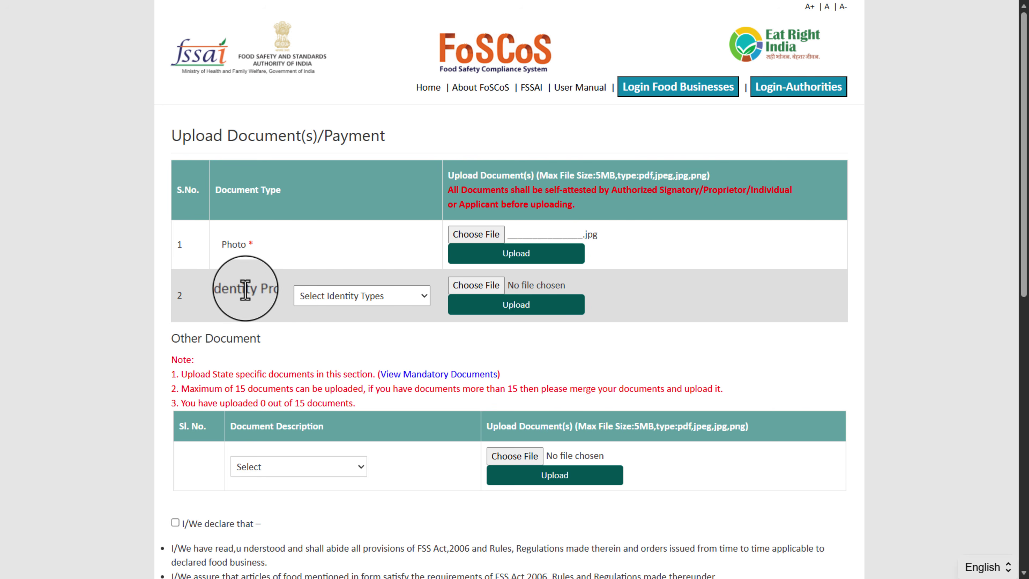
Upload the Aadhar Card PDF as the Identity Proof, and delete that upload again.
{"action": "left_click", "coordinate": [348, 296]}
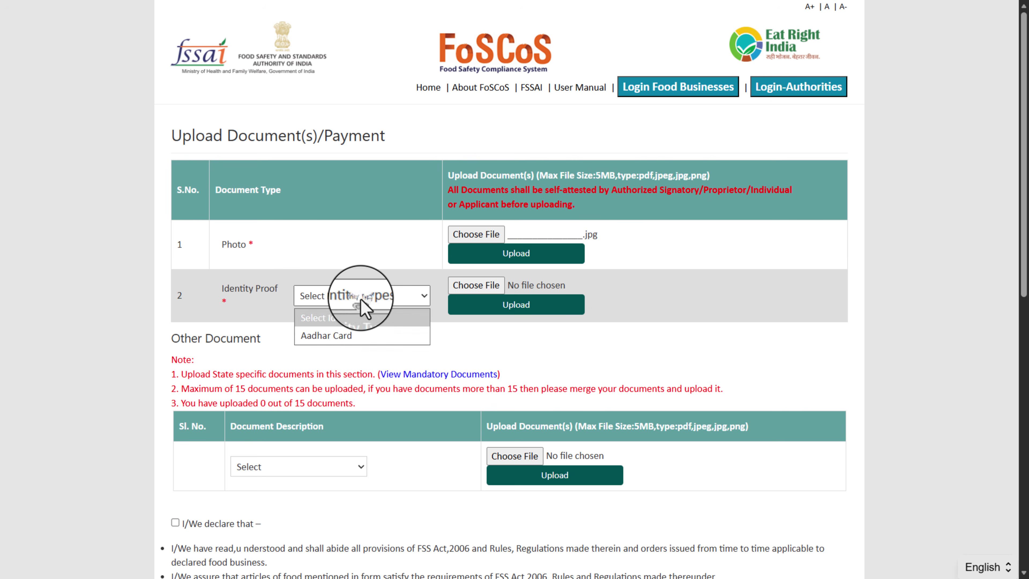
{"action": "left_click", "coordinate": [329, 336]}
{"action": "left_click", "coordinate": [475, 286]}
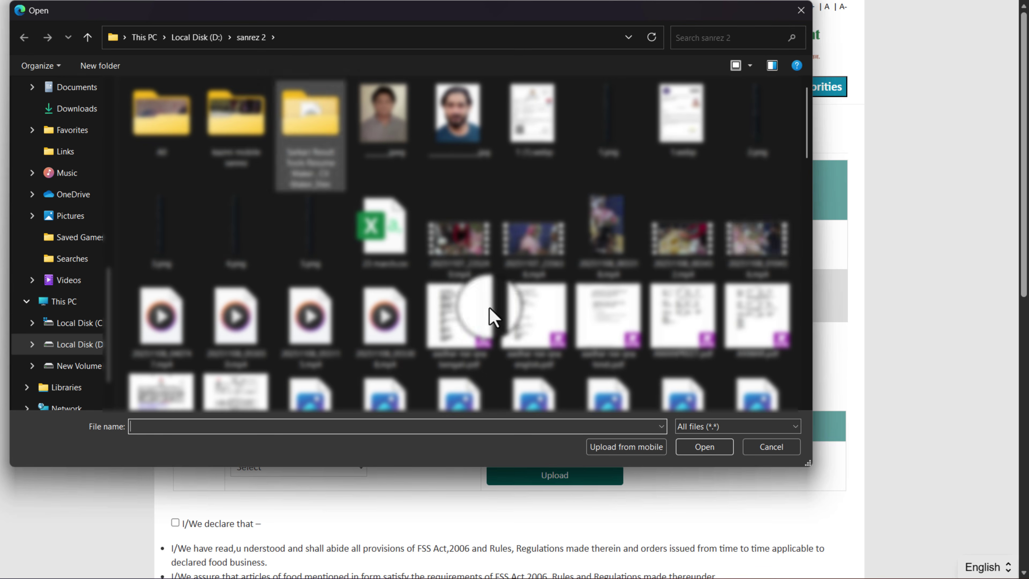
{"action": "double_click", "coordinate": [489, 315]}
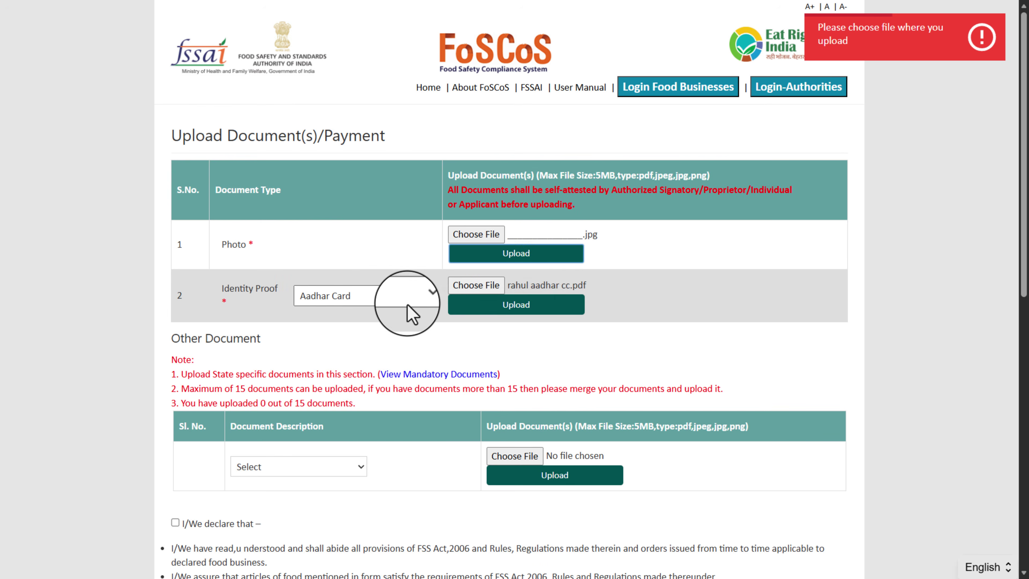
{"action": "left_click", "coordinate": [526, 310]}
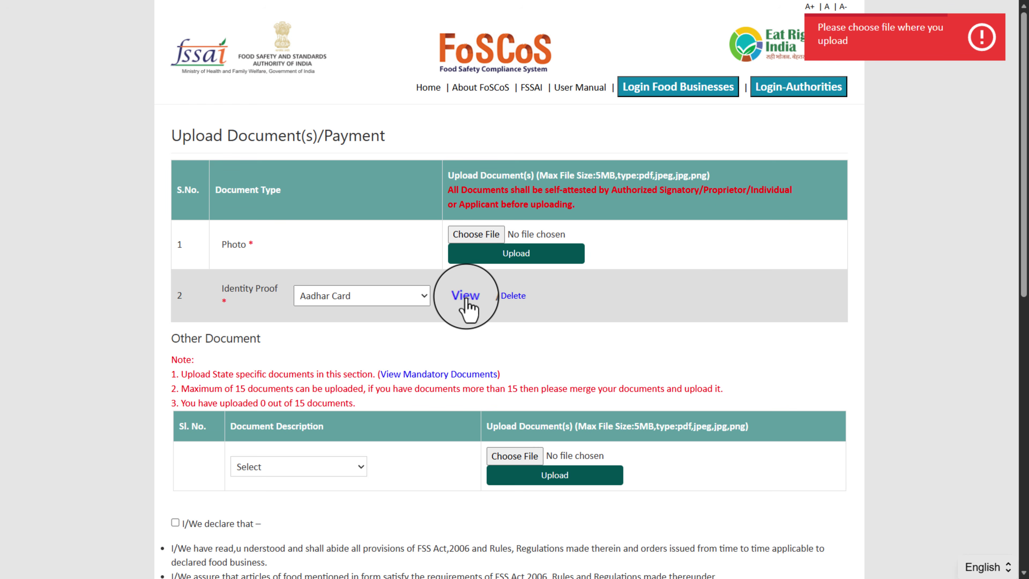
{"action": "left_click", "coordinate": [512, 297]}
Upload a file under Other Document as Photographs of the unit (Entrance/Front facing end of the unit).
{"action": "left_click_drag", "start_coordinate": [1023, 162], "coordinate": [1023, 237]}
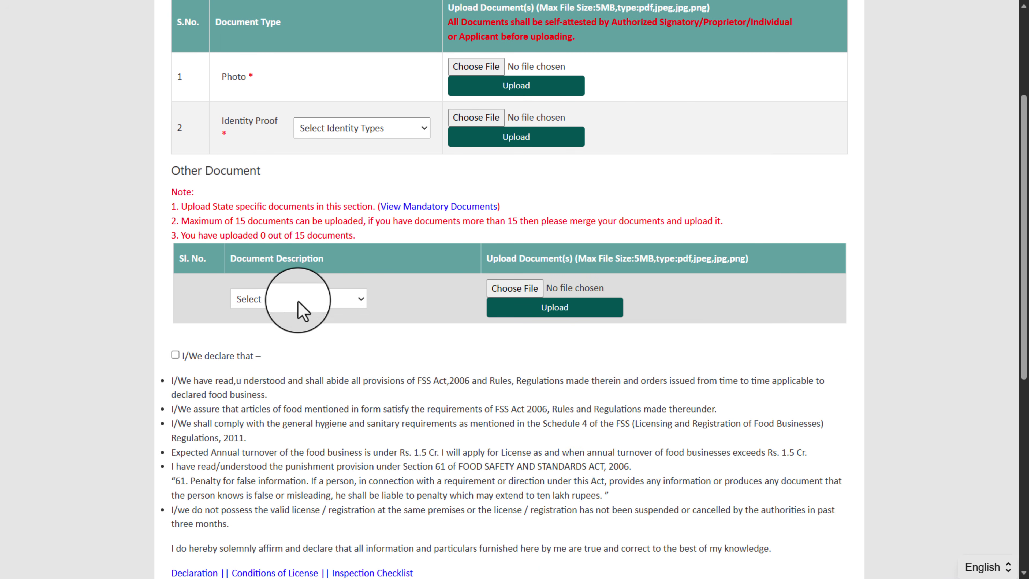
{"action": "left_click", "coordinate": [252, 304]}
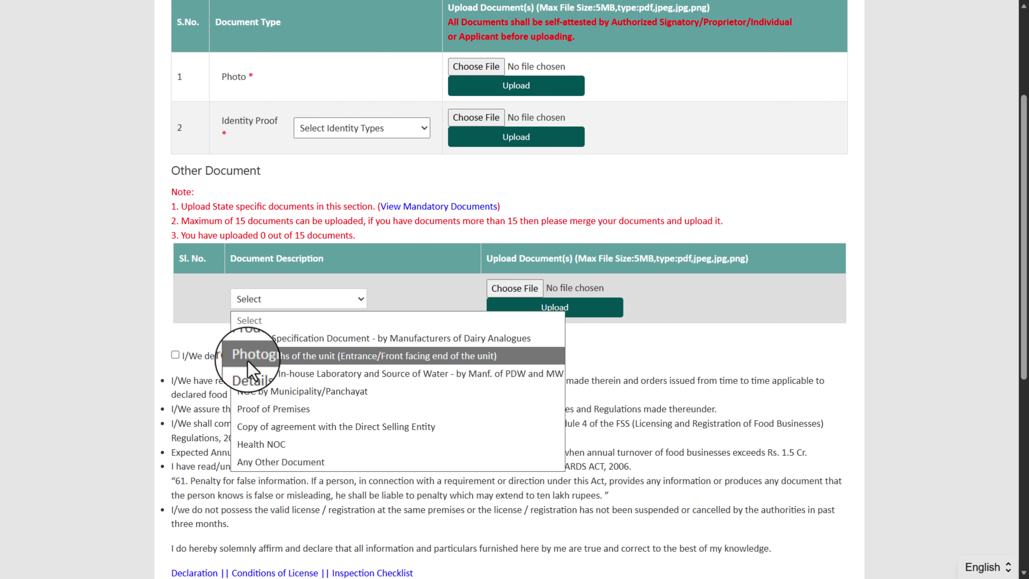
{"action": "left_click", "coordinate": [297, 355]}
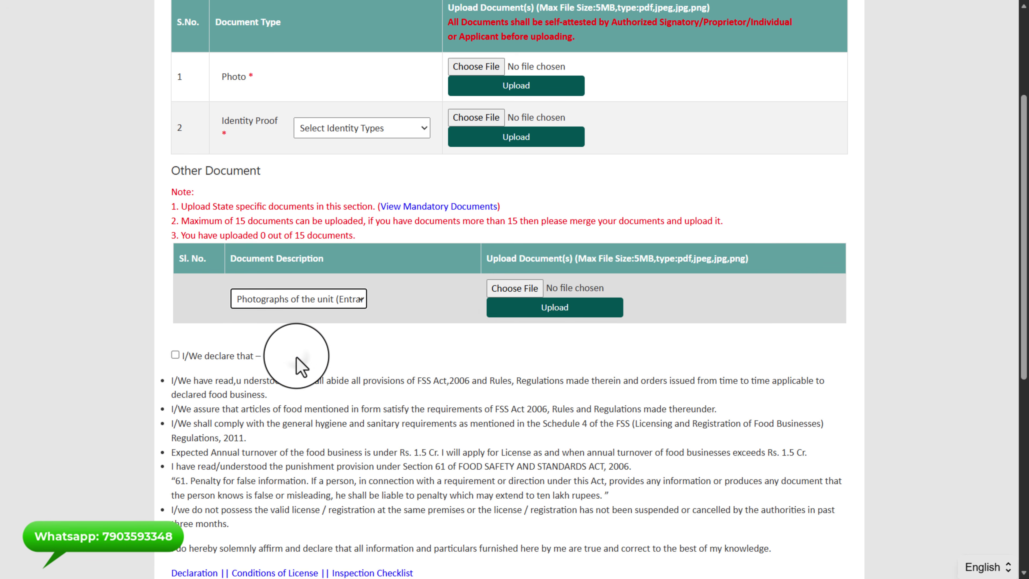
{"action": "left_click", "coordinate": [529, 290]}
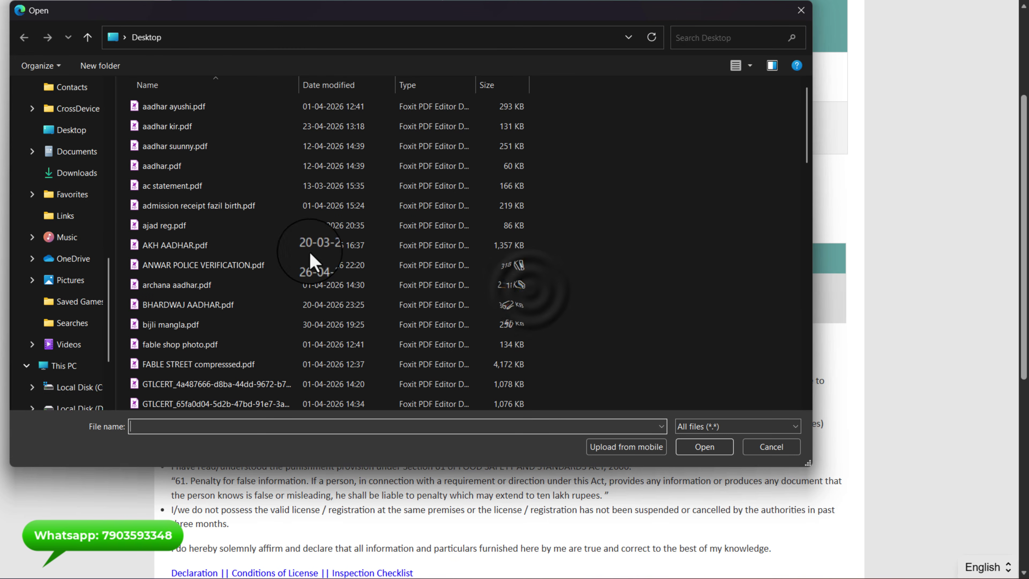
{"action": "left_click", "coordinate": [77, 152]}
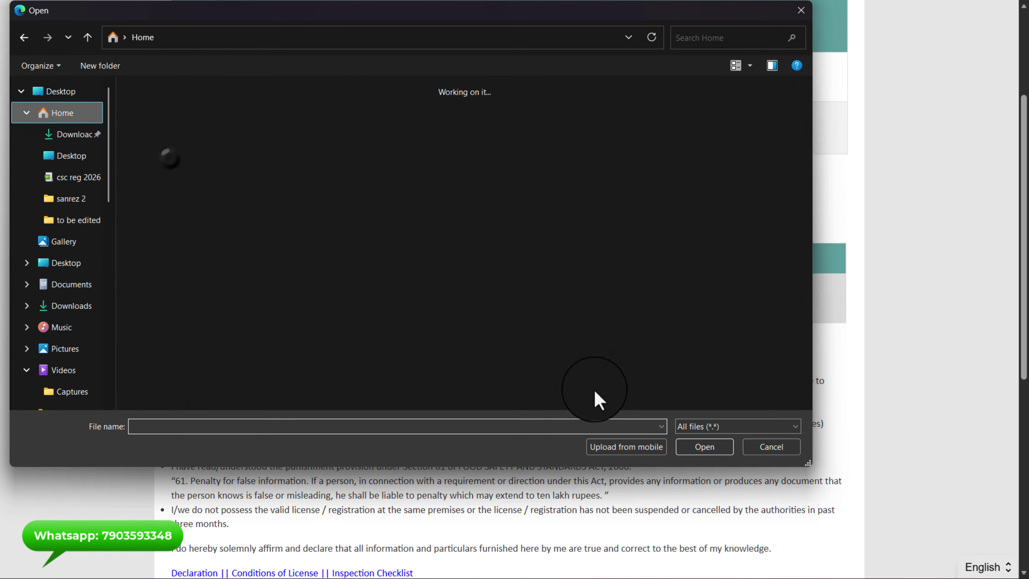
{"action": "left_click", "coordinate": [191, 298]}
{"action": "left_click", "coordinate": [704, 446]}
{"action": "left_click", "coordinate": [554, 307]}
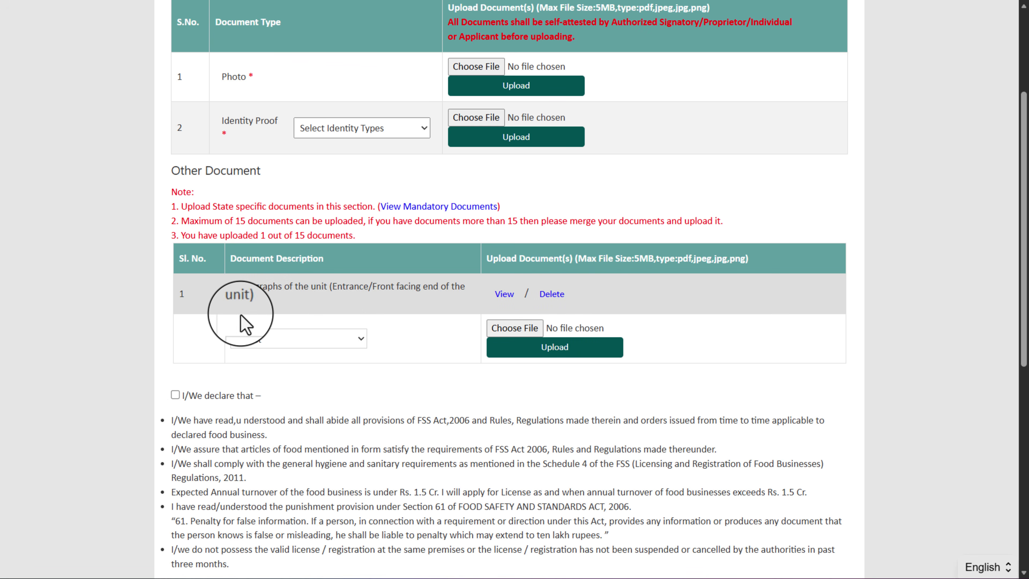
Upload the first PDF in the Downloads folder under Other Document as Proof of Premises.
{"action": "left_click", "coordinate": [262, 342]}
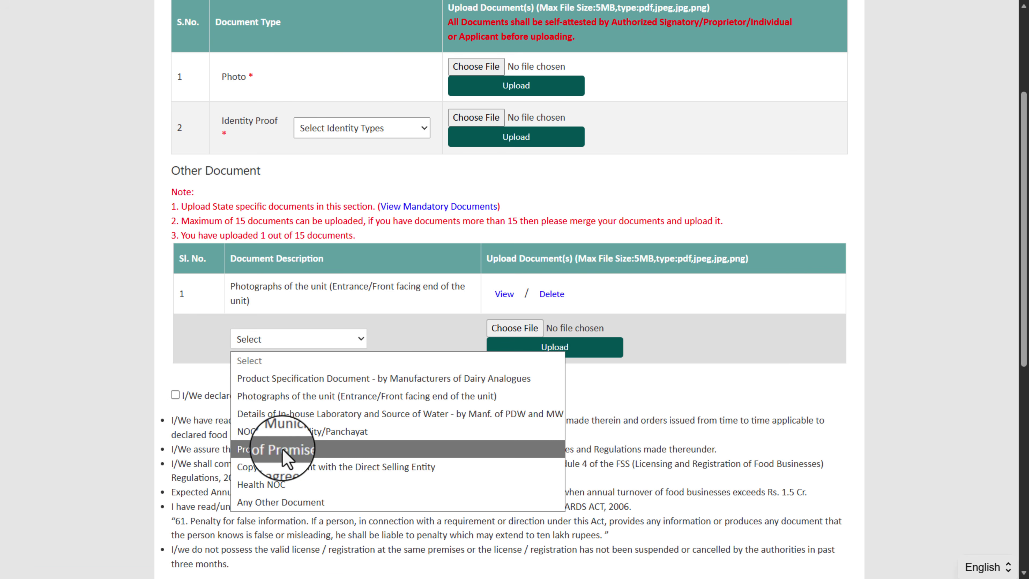
{"action": "left_click", "coordinate": [261, 448]}
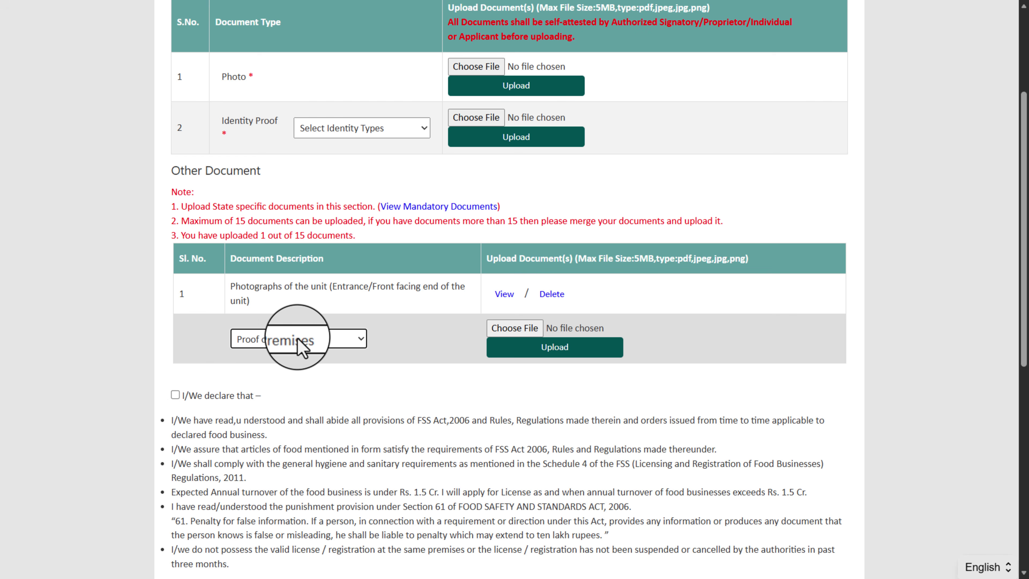
{"action": "left_click", "coordinate": [299, 342]}
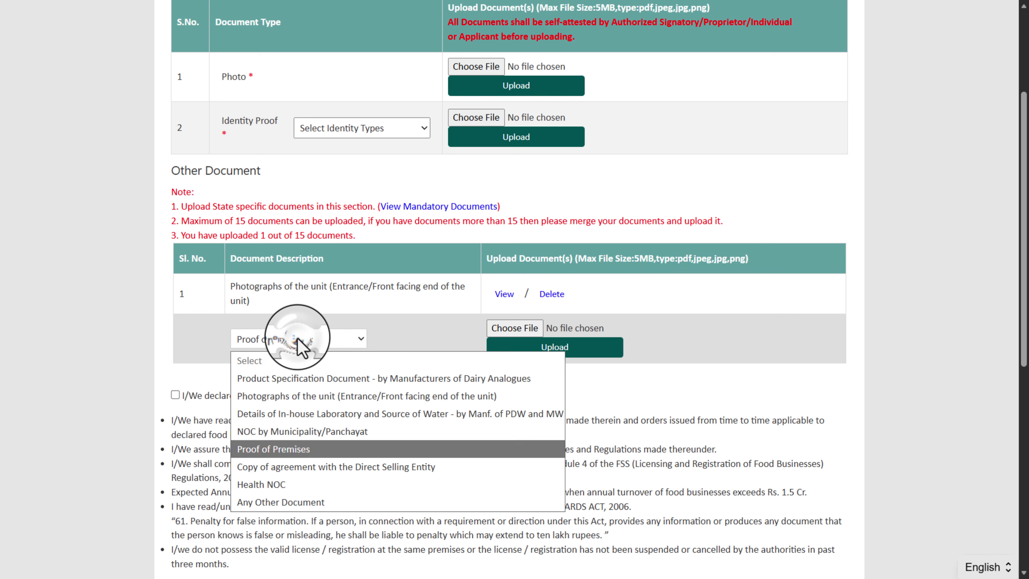
{"action": "left_click", "coordinate": [299, 342]}
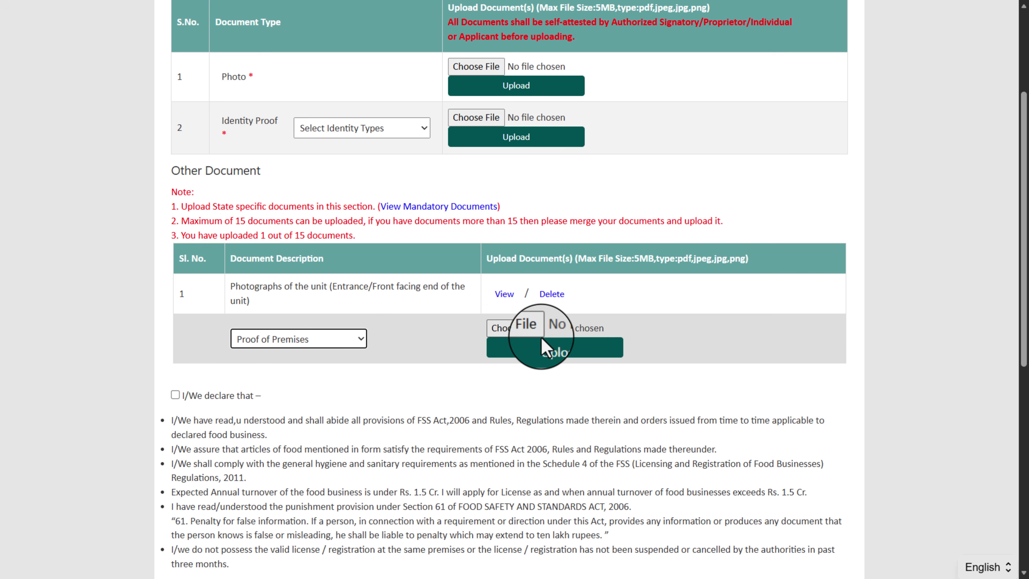
{"action": "left_click", "coordinate": [511, 328]}
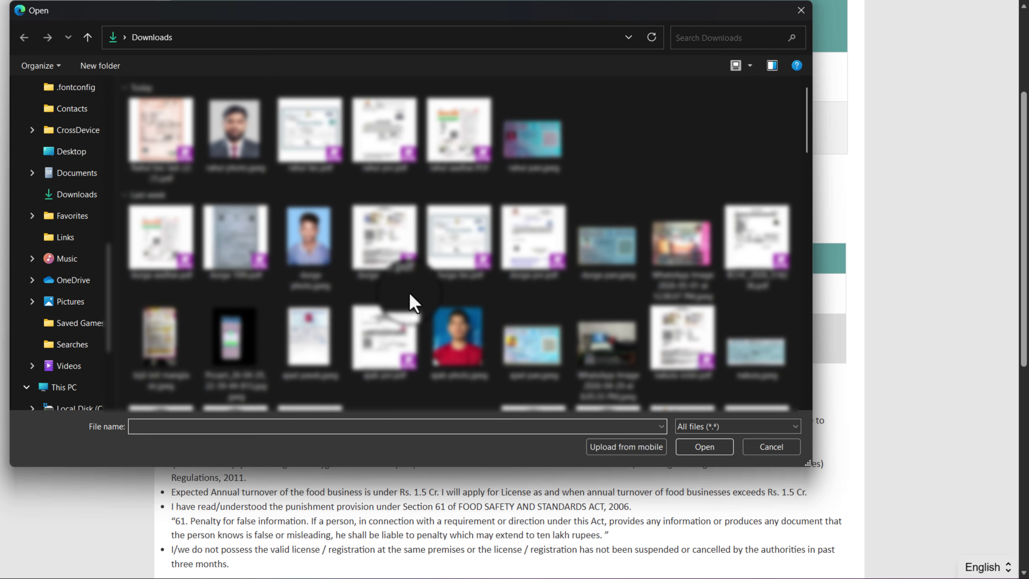
{"action": "left_click", "coordinate": [182, 154]}
{"action": "left_click", "coordinate": [704, 446]}
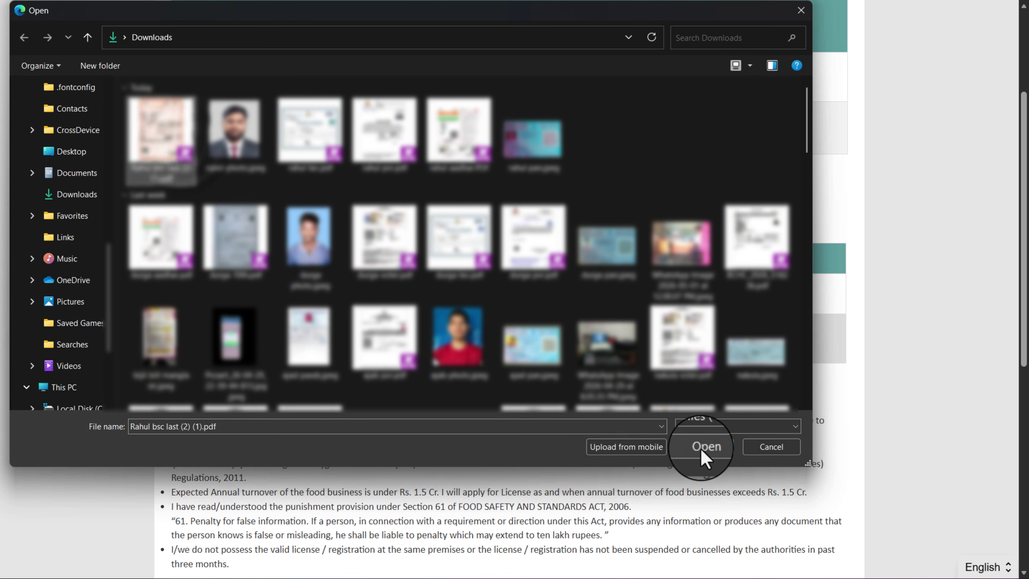
{"action": "left_click", "coordinate": [550, 347]}
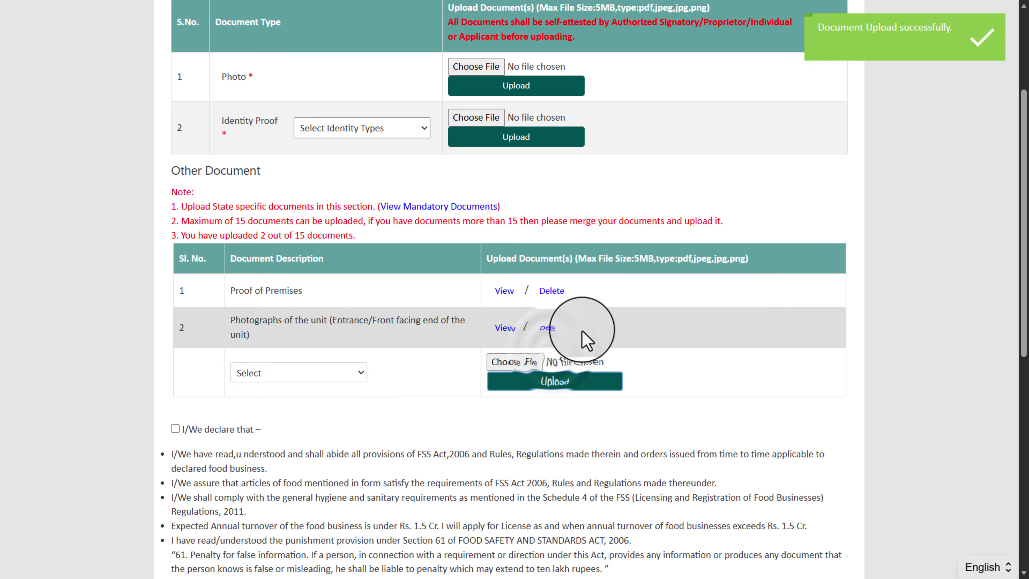
Accept the applicant declaration and choose Online Payment through RazorPay for the certificate fee.
{"action": "left_click", "coordinate": [294, 371]}
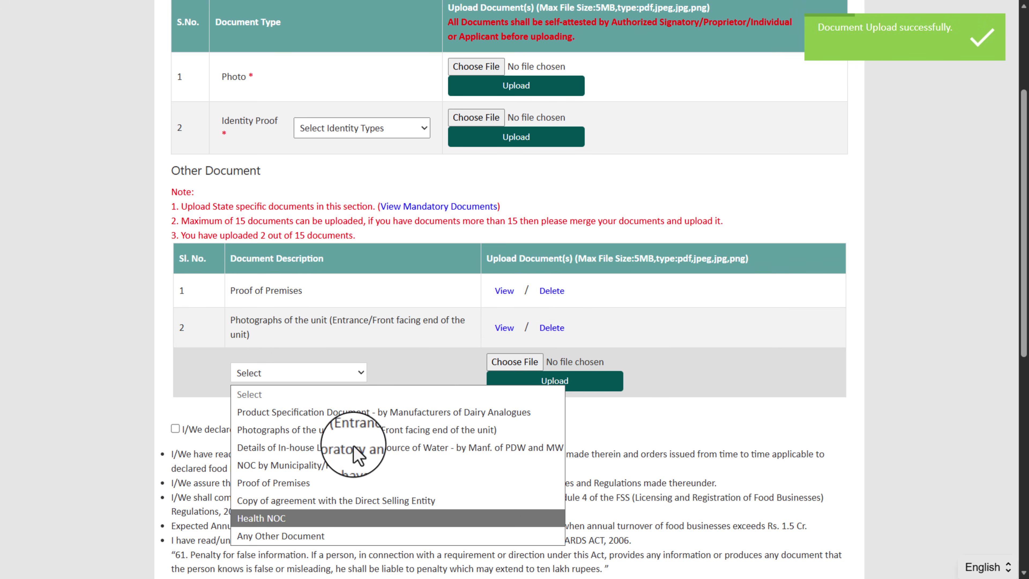
{"action": "left_click", "coordinate": [433, 346]}
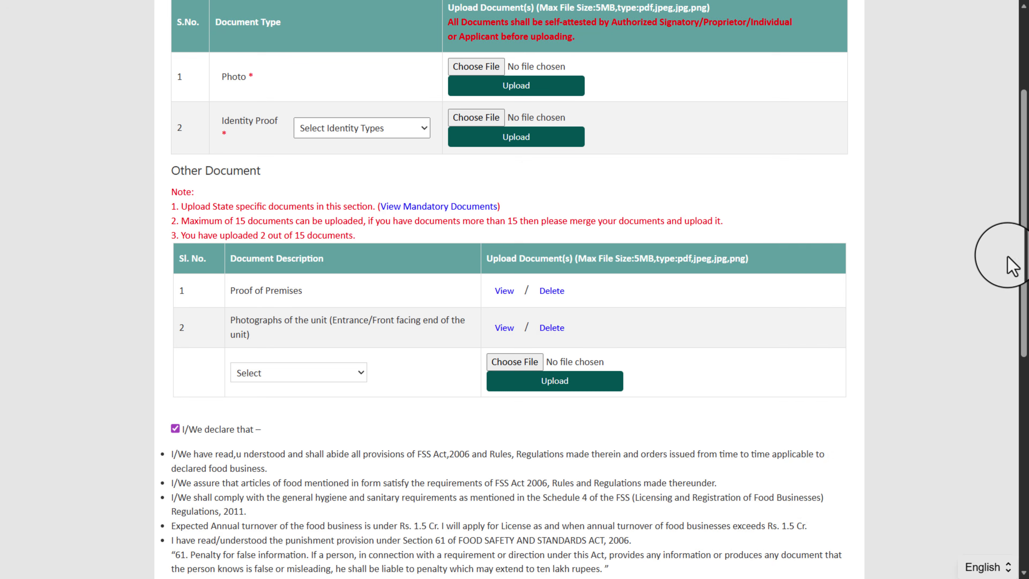
{"action": "scroll", "coordinate": [1012, 266], "scroll_direction": "down", "scroll_amount": 7}
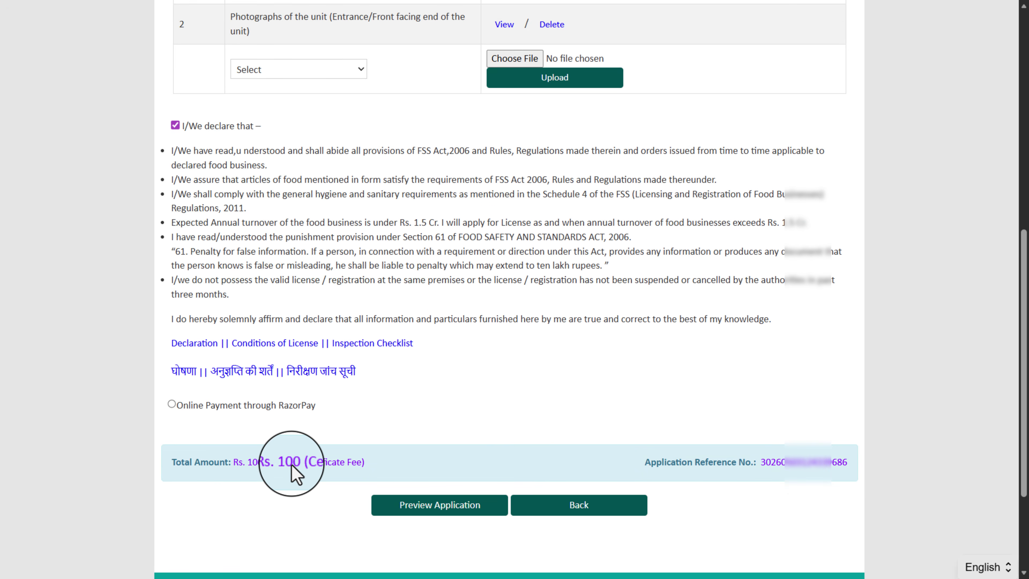
{"action": "left_click", "coordinate": [171, 404]}
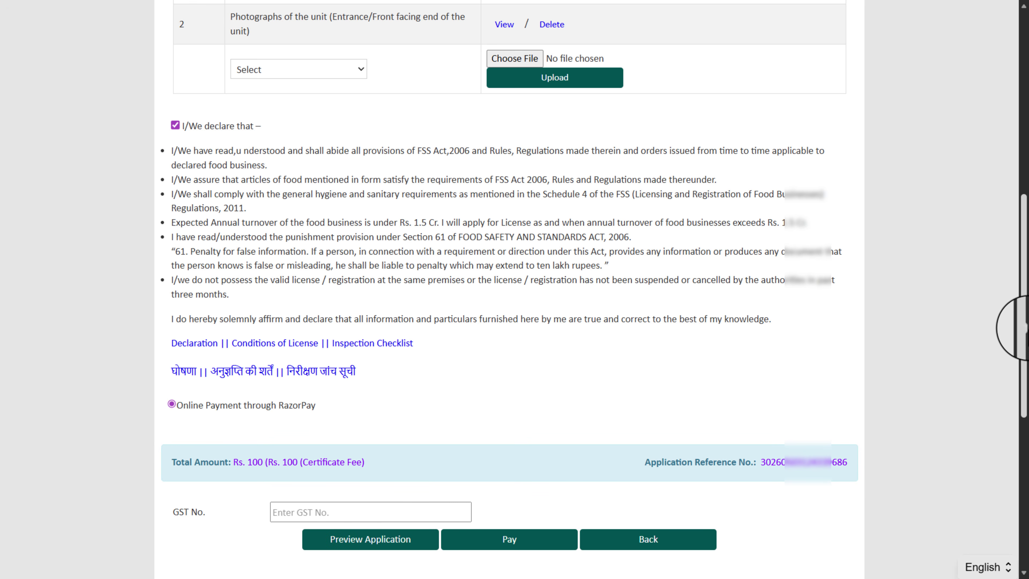
Proceed to payment, accept the Aadhaar consent declaration and e-sign the application with the Aadhaar number and the OTP verification code.
{"action": "scroll", "coordinate": [812, 452], "scroll_direction": "down", "scroll_amount": 3}
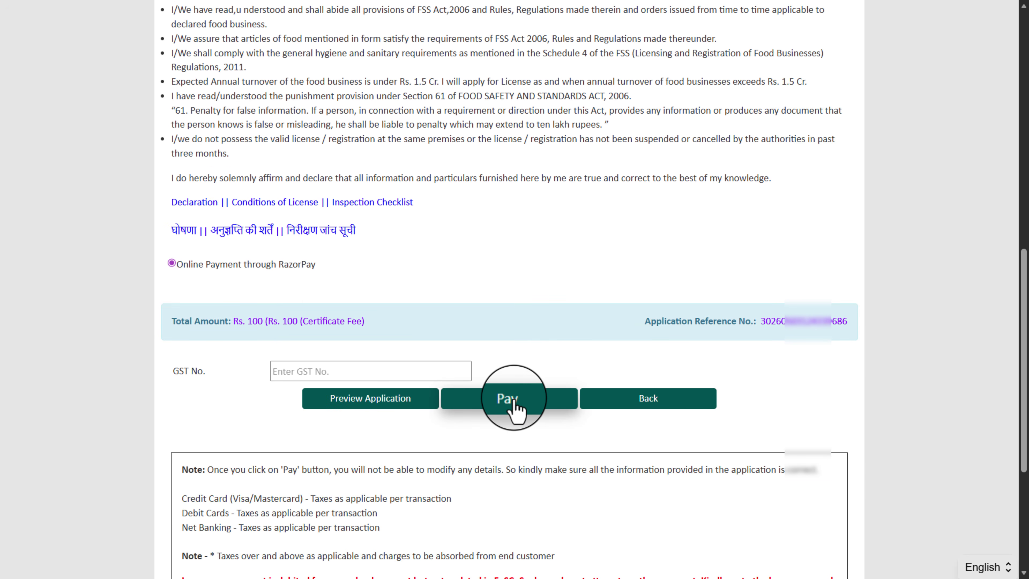
{"action": "left_click", "coordinate": [512, 401]}
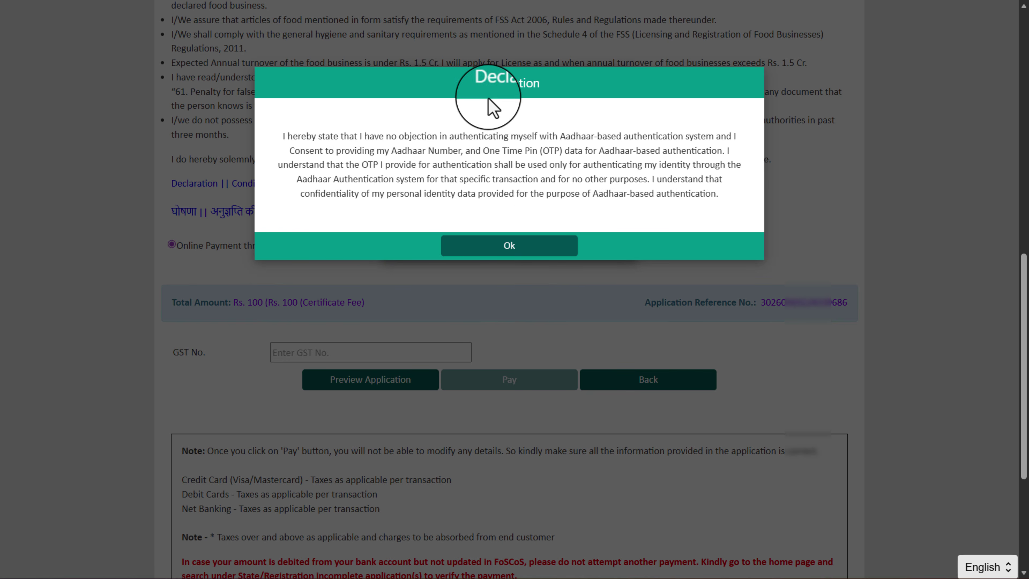
{"action": "left_click", "coordinate": [495, 243]}
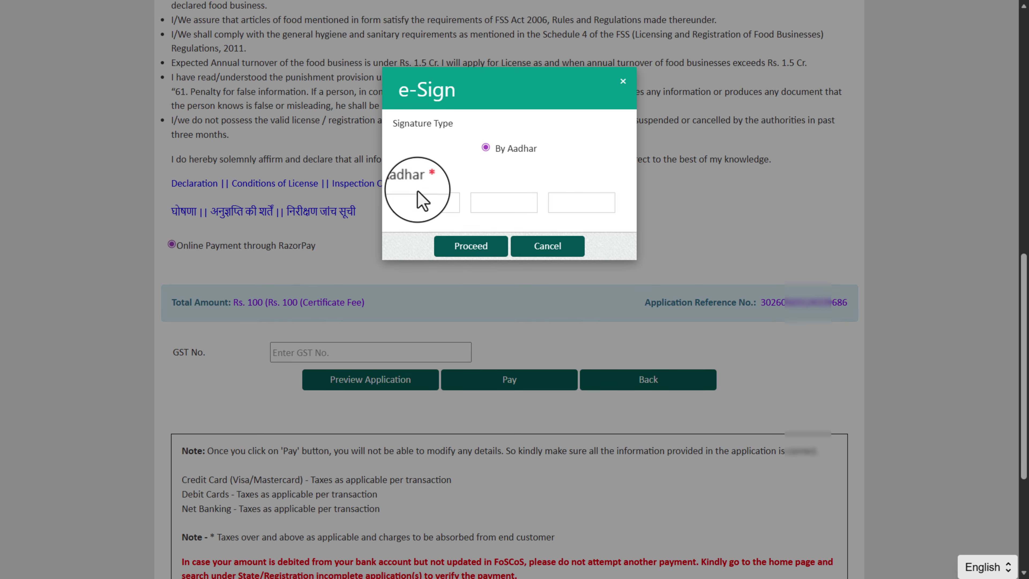
{"action": "left_click", "coordinate": [581, 201]}
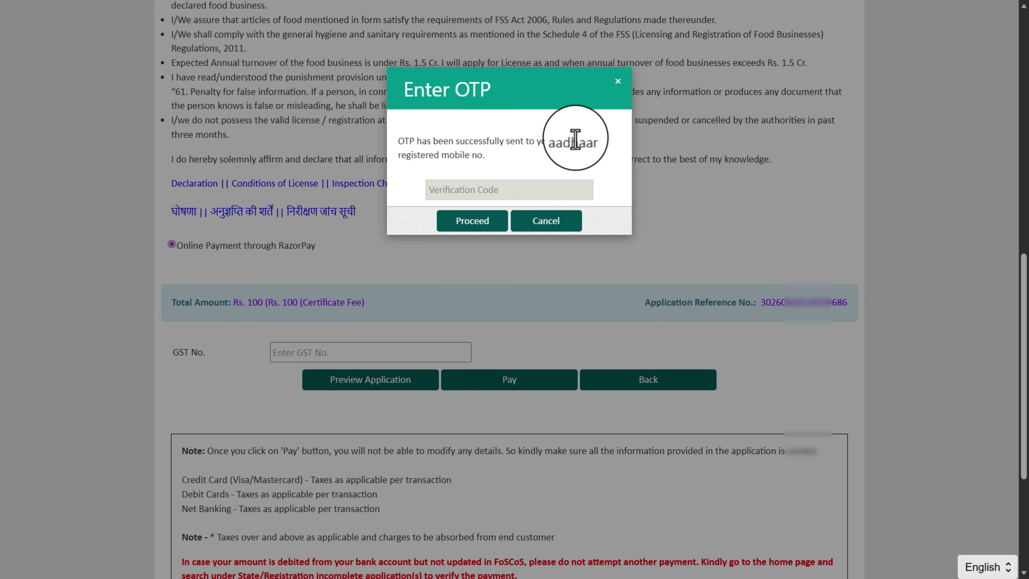
{"action": "left_click", "coordinate": [447, 189]}
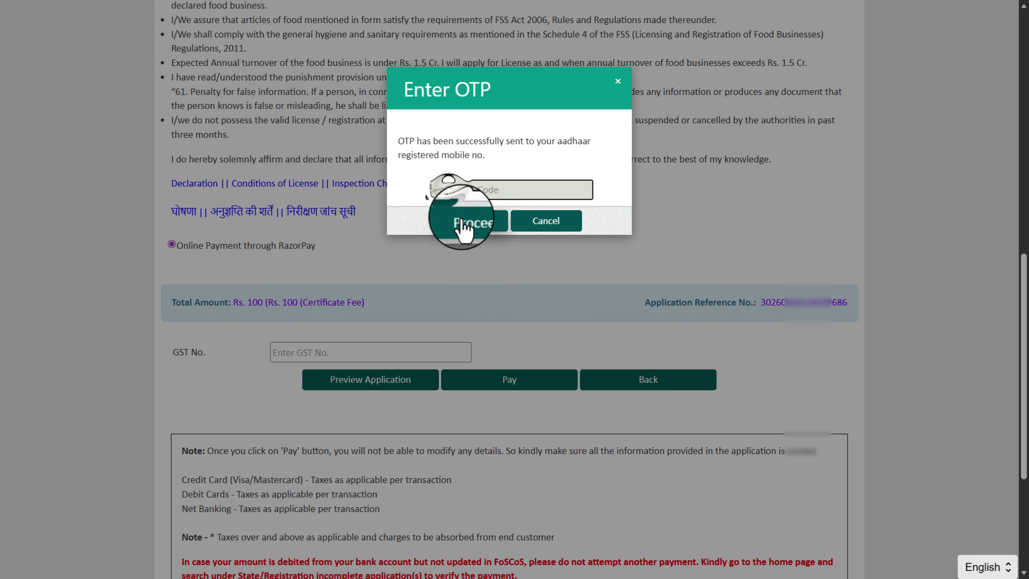
{"action": "left_click", "coordinate": [462, 220]}
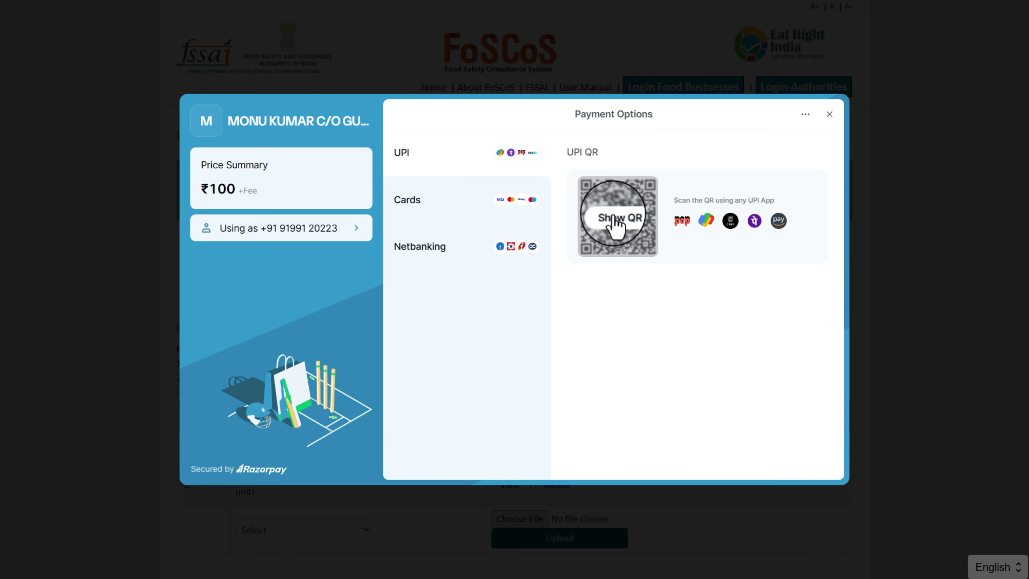
Pay the certificate fee with the UPI QR code on Razorpay and look over the application receipt.
{"action": "left_click", "coordinate": [614, 218]}
{"action": "left_click", "coordinate": [583, 454]}
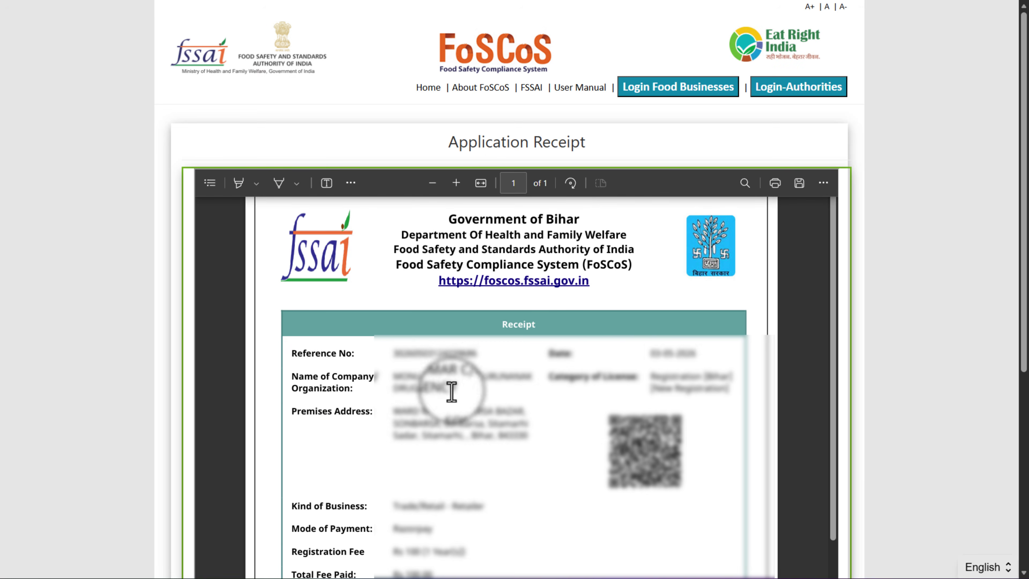
{"action": "scroll", "coordinate": [457, 385], "scroll_direction": "down", "scroll_amount": 5}
{"action": "scroll", "coordinate": [587, 418], "scroll_direction": "up", "scroll_amount": 5}
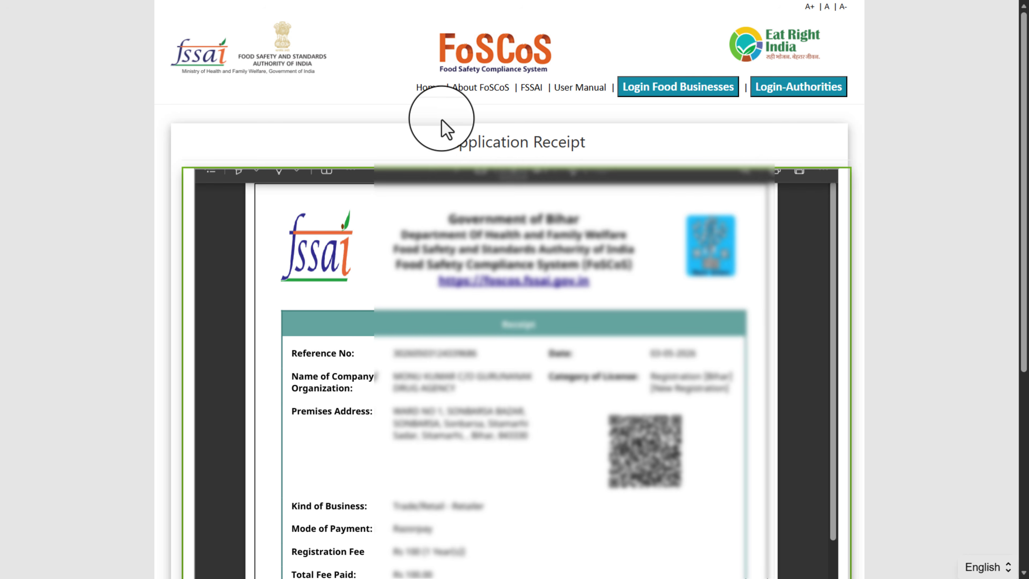
Return to the FoSCoS home page, open the food business login and submit the application number with its captcha under User Sign-in.
{"action": "left_click", "coordinate": [427, 90]}
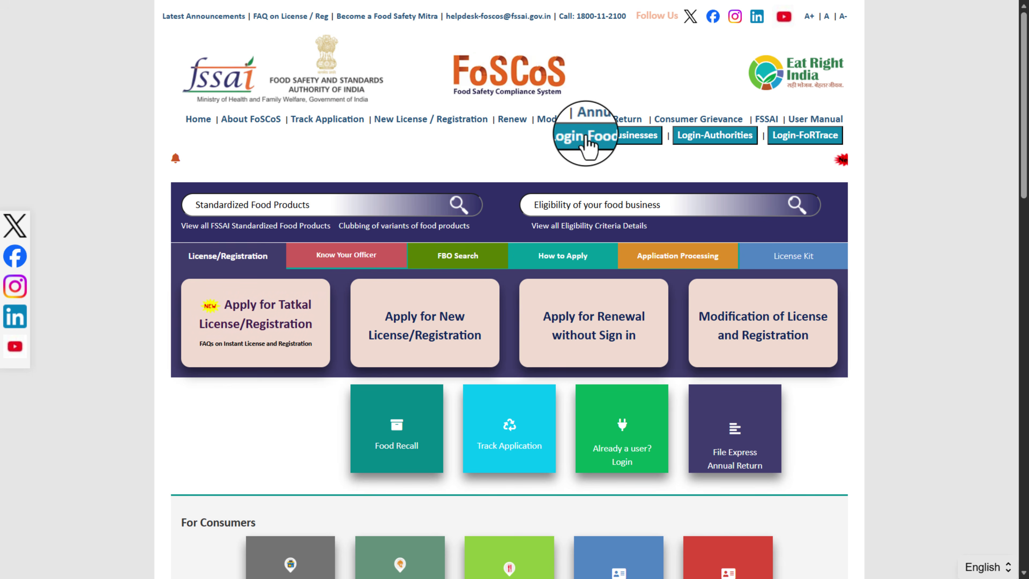
{"action": "left_click", "coordinate": [619, 137]}
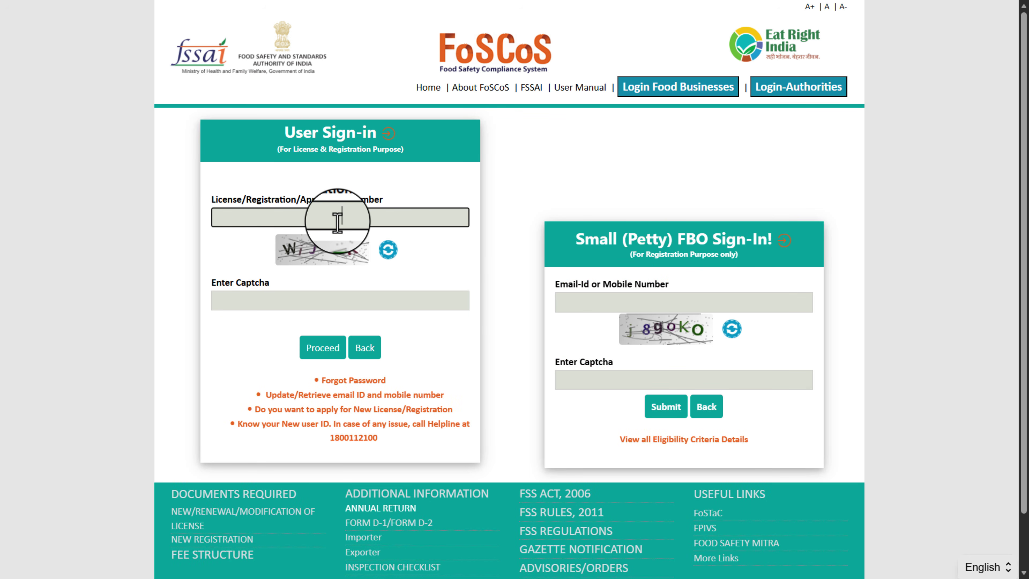
{"action": "key", "text": "ctrl+v"}
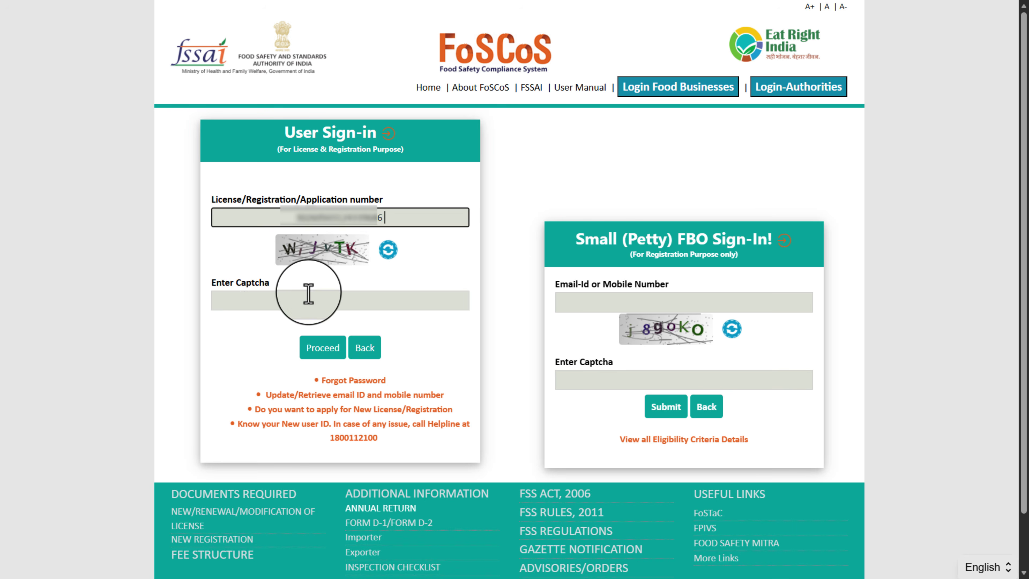
{"action": "left_click", "coordinate": [312, 312]}
{"action": "left_click", "coordinate": [327, 351]}
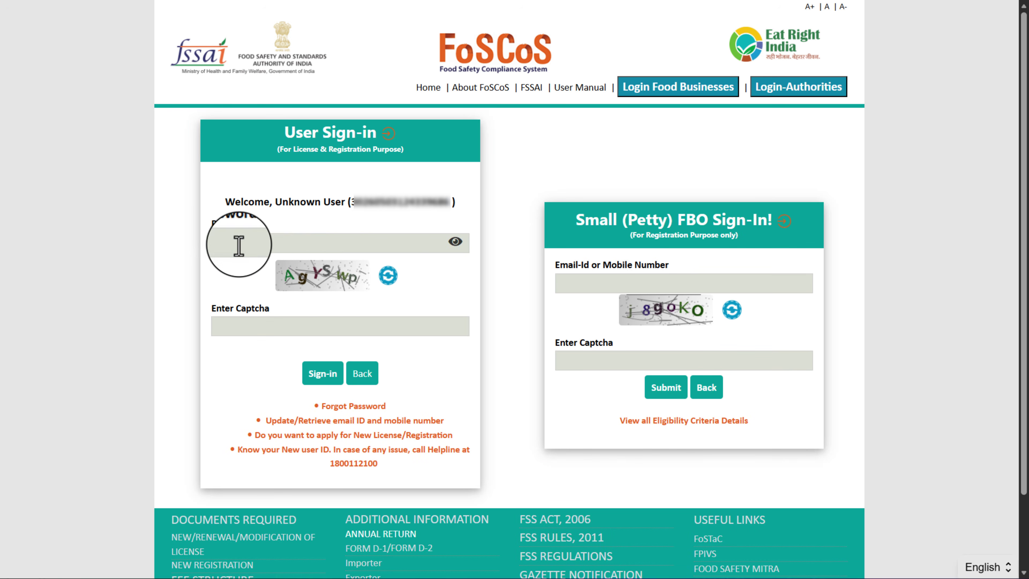
Enter the account password and the captcha, and sign in to the food business dashboard.
{"action": "left_click", "coordinate": [254, 244]}
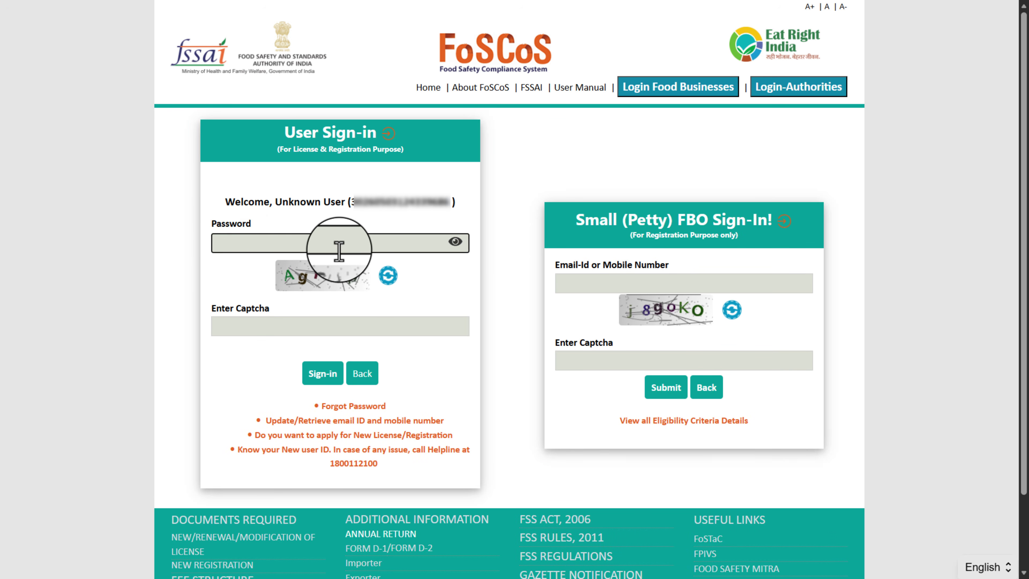
{"action": "left_click", "coordinate": [267, 327]}
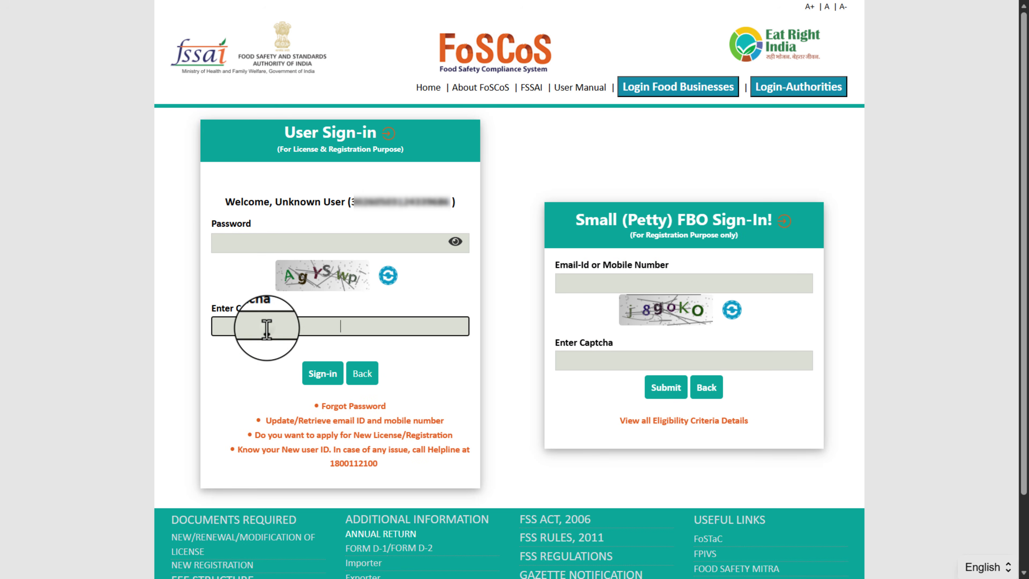
{"action": "left_click", "coordinate": [317, 365]}
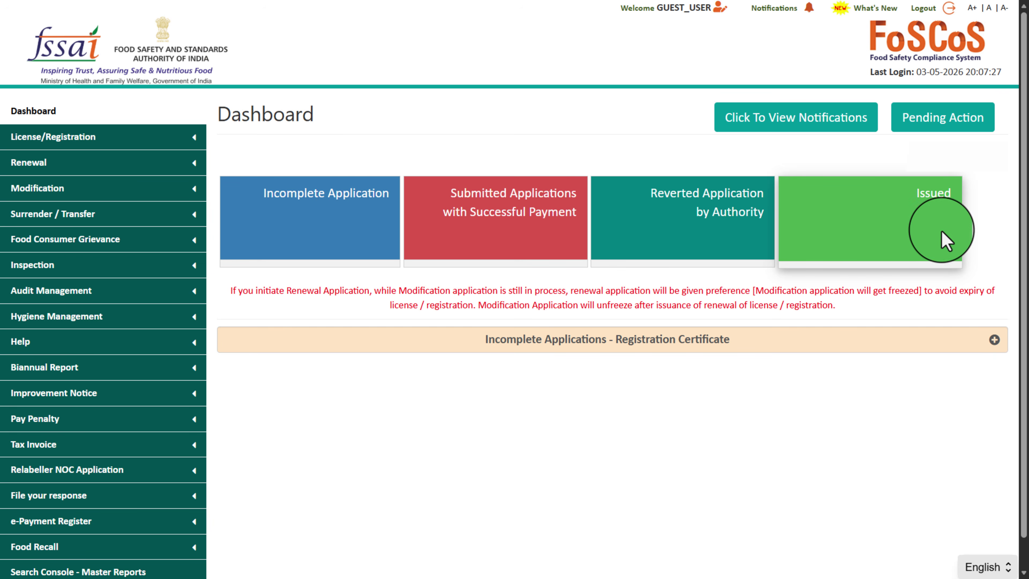
Expand the issued registration certificates on the dashboard, open the new registration's certificate and view it at a smaller zoom.
{"action": "left_click", "coordinate": [912, 214]}
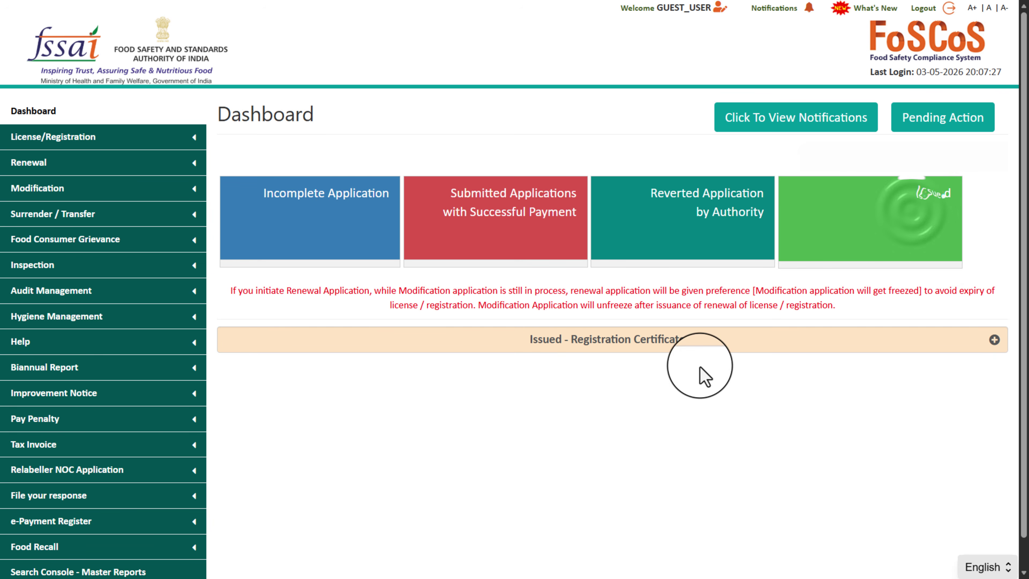
{"action": "left_click", "coordinate": [749, 344]}
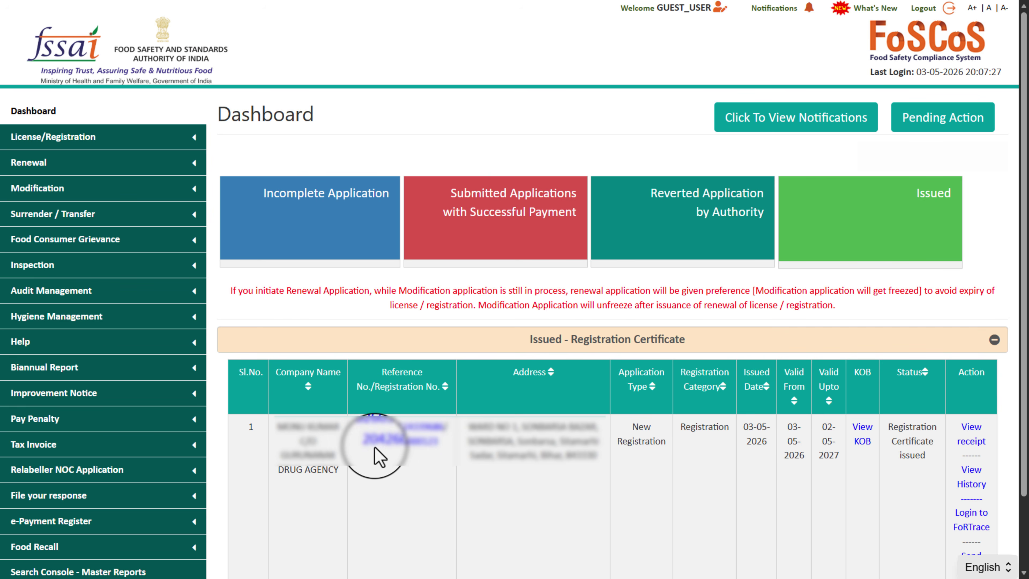
{"action": "left_click", "coordinate": [403, 442]}
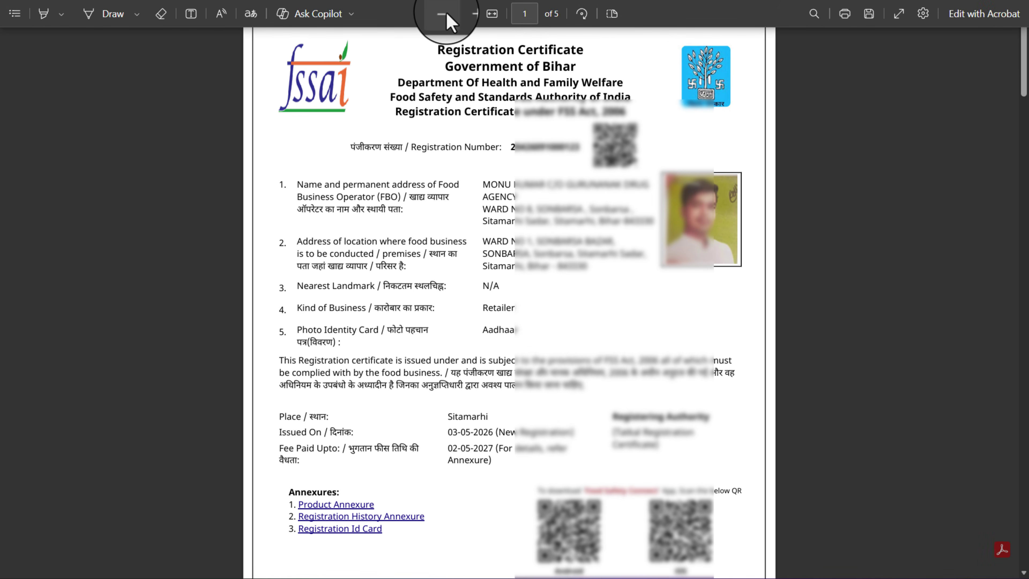
{"action": "left_click", "coordinate": [447, 17]}
{"action": "left_click", "coordinate": [447, 17]}
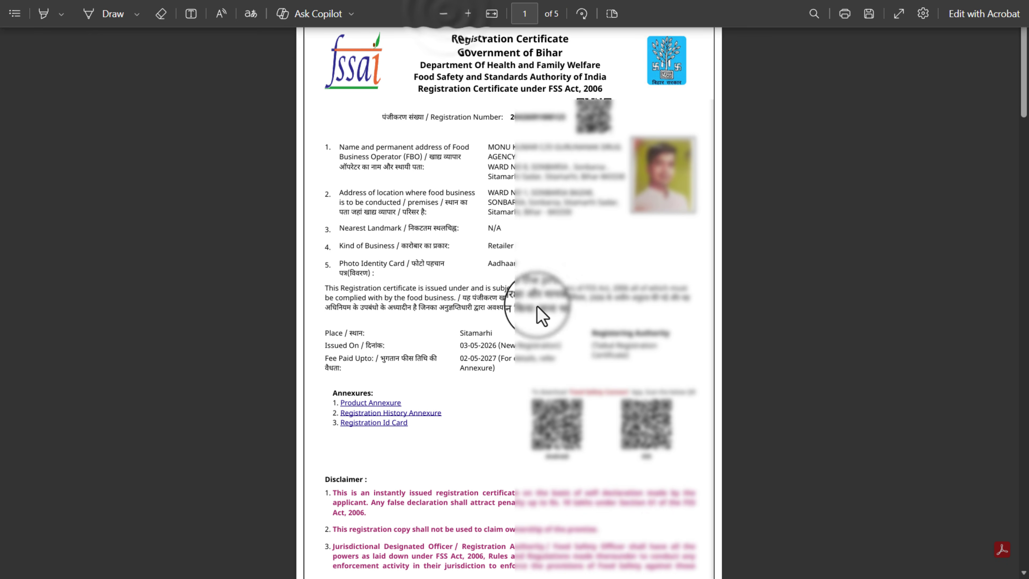